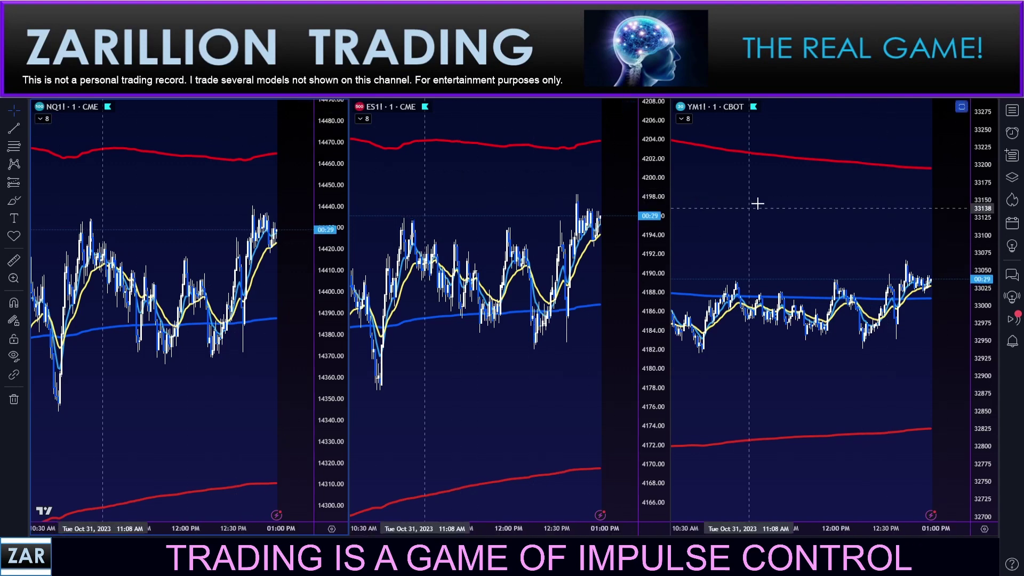
Examine the latest one-minute candles on the NQ and ES charts at a closer time scale.
scroll(751, 207, up, 4)
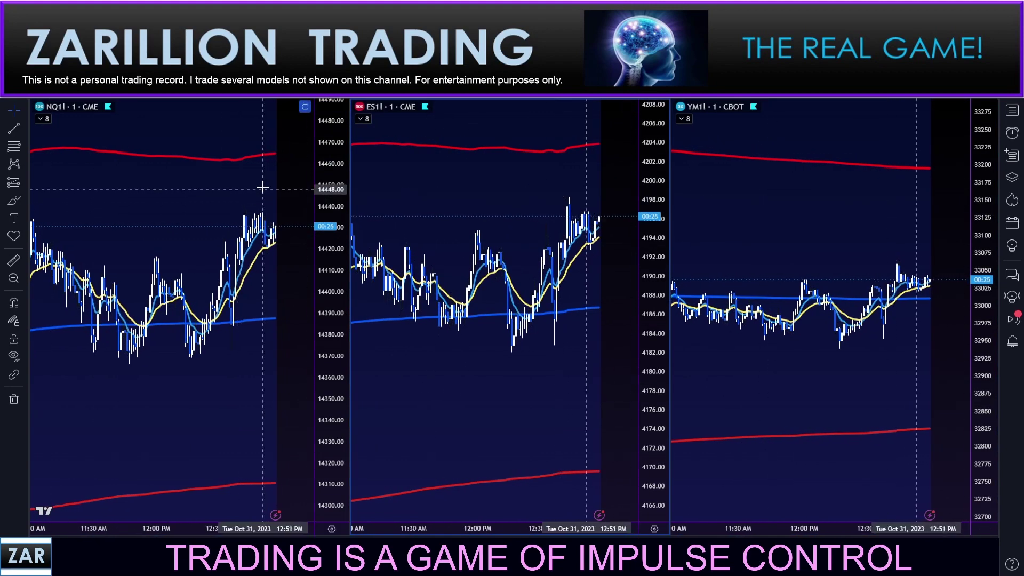
drag(262, 189, 270, 183)
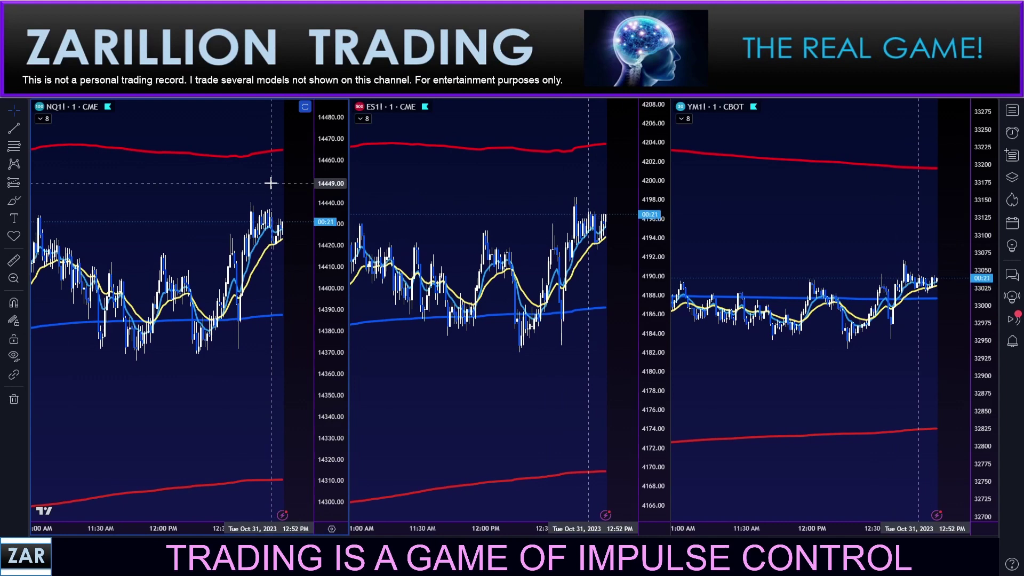
scroll(282, 169, up, 8)
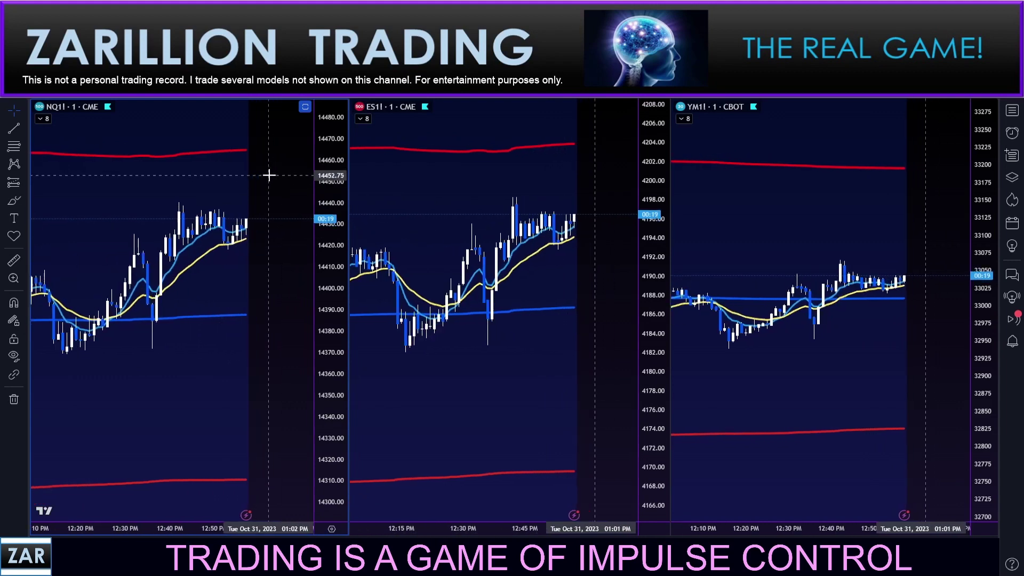
drag(203, 175, 229, 171)
scroll(228, 212, up, 1)
drag(227, 214, 250, 216)
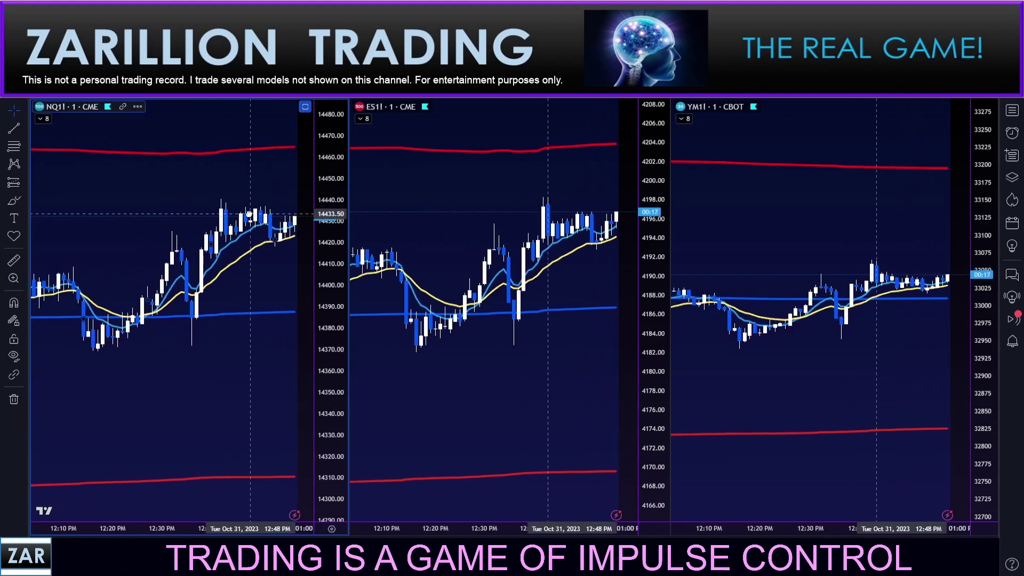
drag(510, 256, 523, 260)
scroll(541, 245, up, 1)
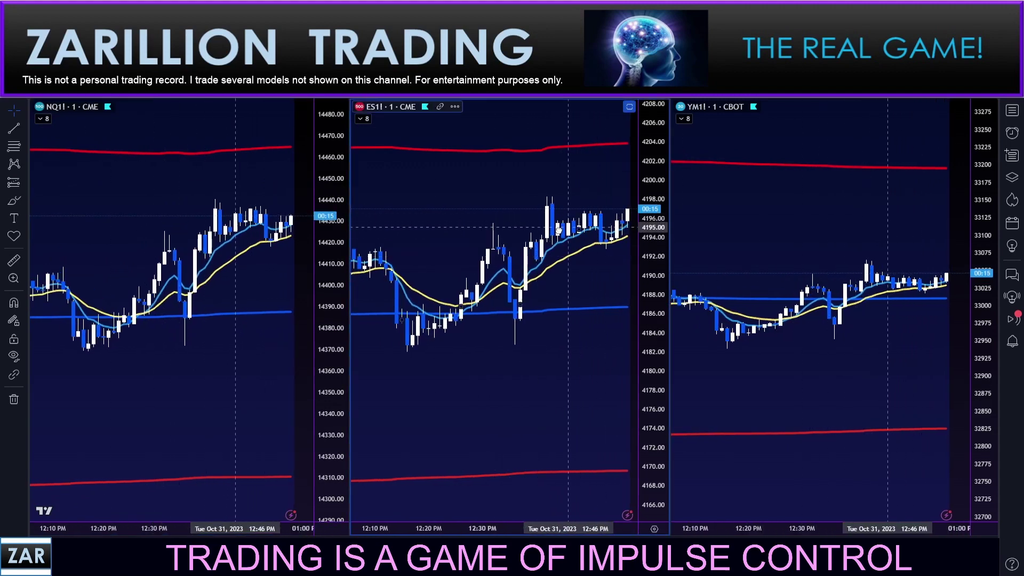
drag(570, 228, 544, 234)
Adjust the YM chart's price scale and compare the most recent one-minute candles across NQ, ES and YM.
click(907, 248)
drag(983, 295, 954, 236)
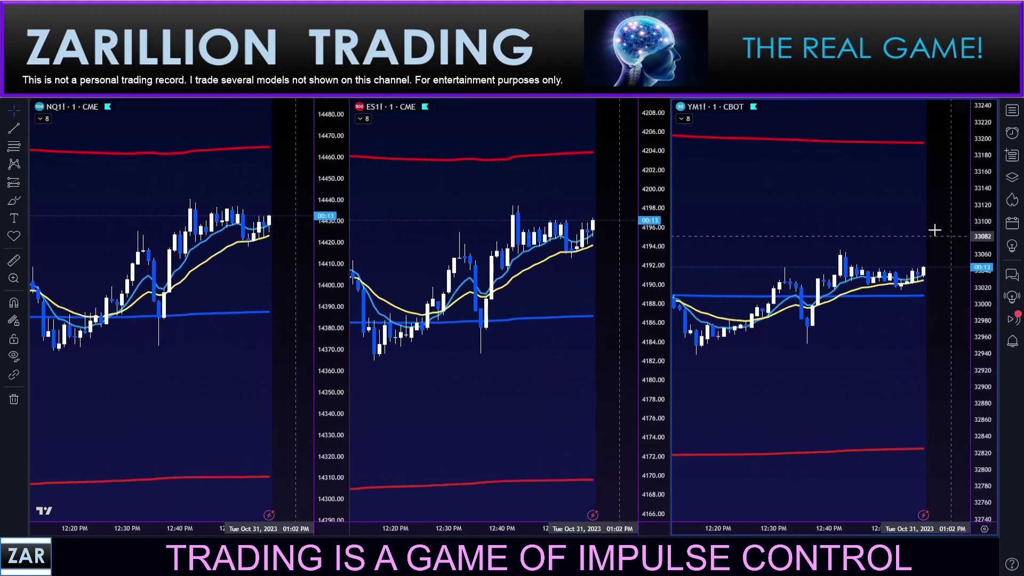
drag(860, 211, 865, 210)
drag(553, 273, 560, 273)
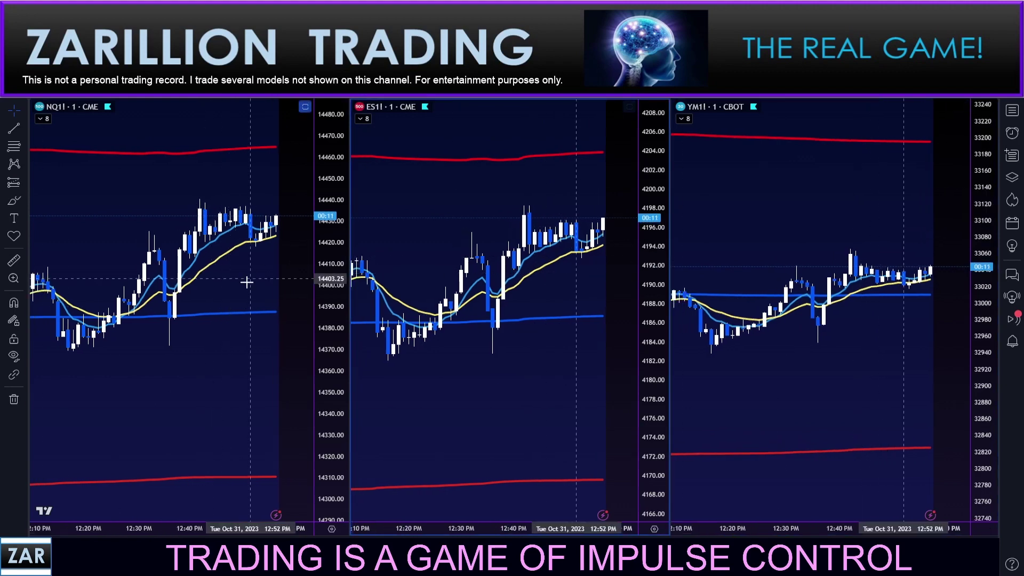
scroll(247, 283, up, 1)
scroll(246, 284, up, 1)
drag(242, 286, 254, 285)
drag(510, 245, 524, 240)
click(805, 239)
drag(981, 306, 981, 302)
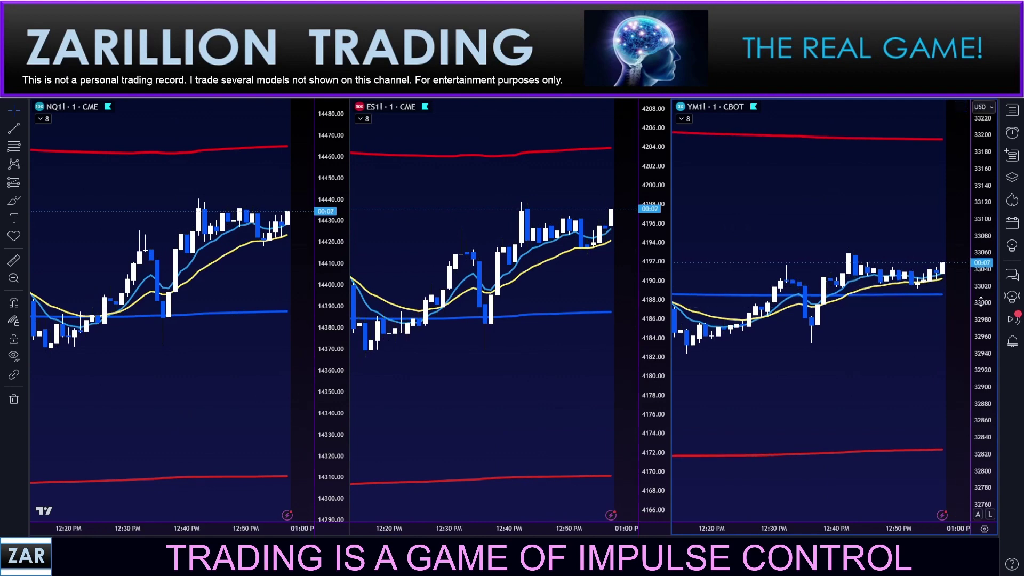
Inspect the pullback and rally between 12:38 and 12:45 PM on the three one-minute index charts.
drag(850, 247, 847, 249)
drag(486, 251, 483, 251)
click(197, 304)
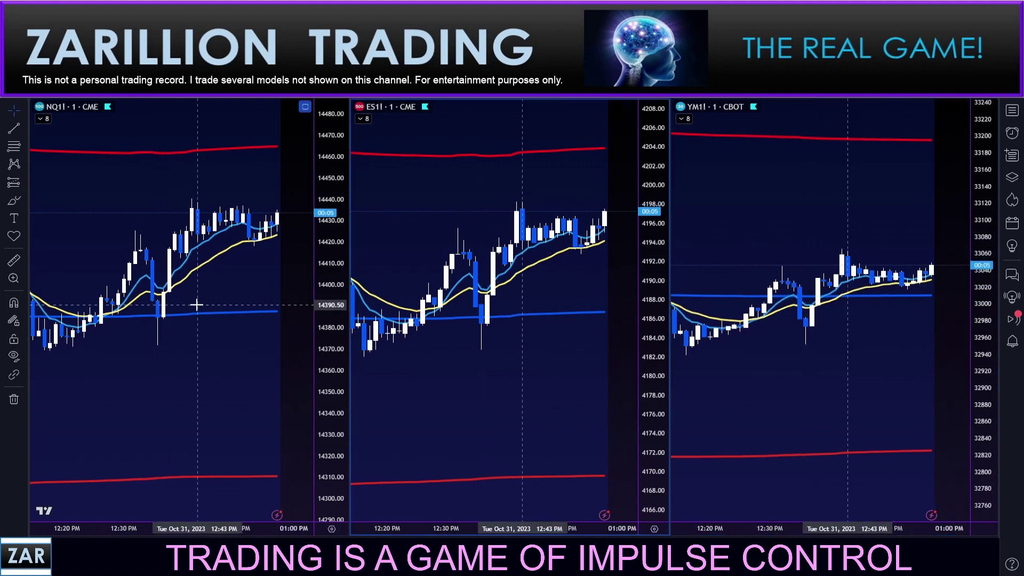
scroll(198, 303, down, 1)
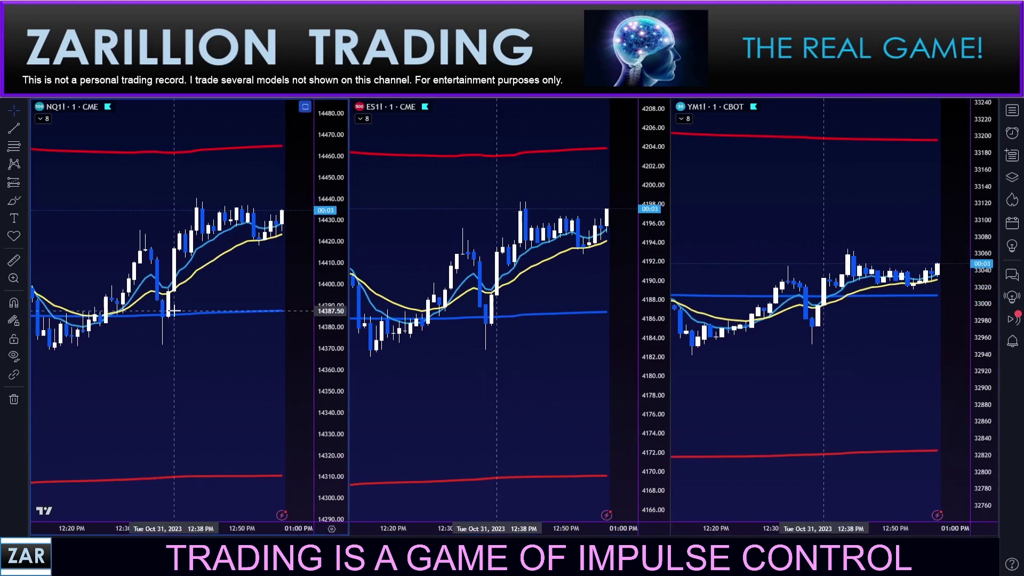
click(542, 256)
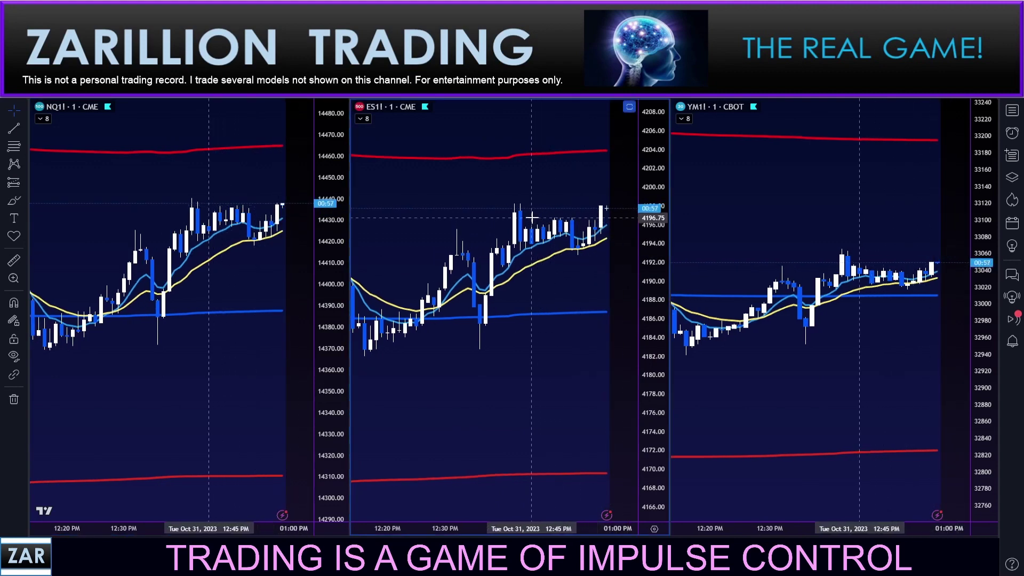
drag(560, 220, 558, 224)
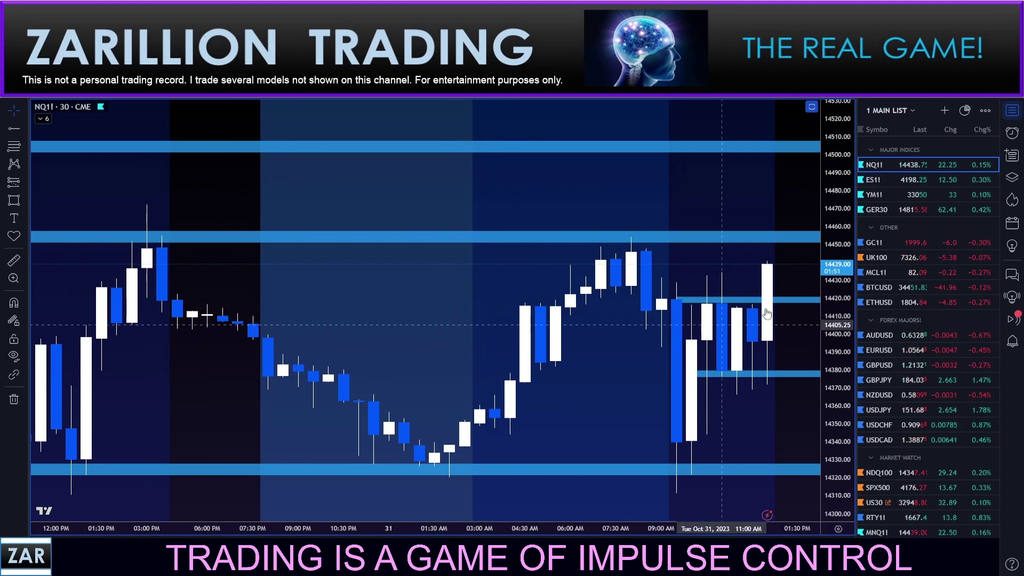
Review NQ's recent 30-minute candles, load ES1! into the chart and inspect its candles around the marked price zones.
scroll(776, 369, up, 2)
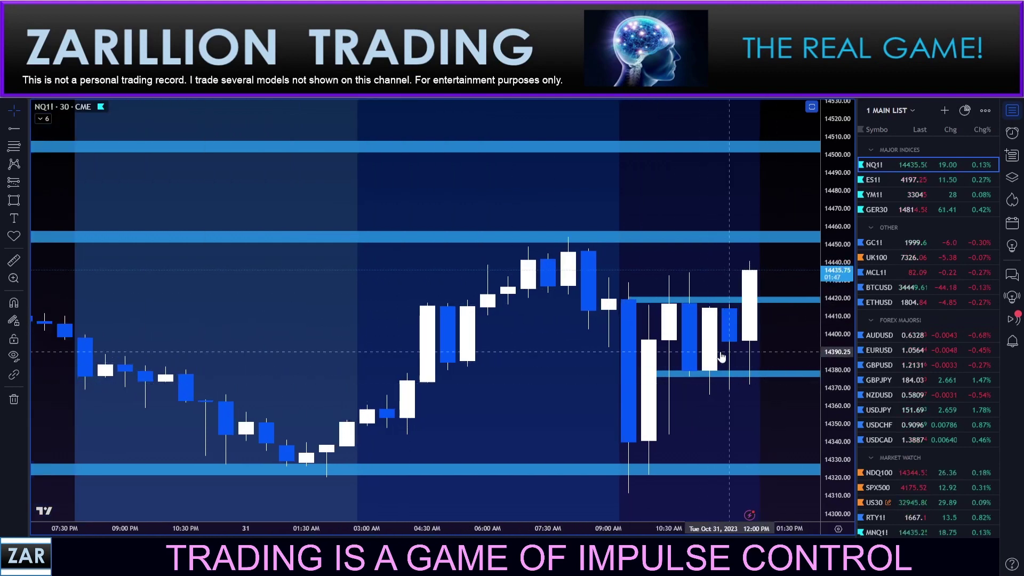
click(878, 182)
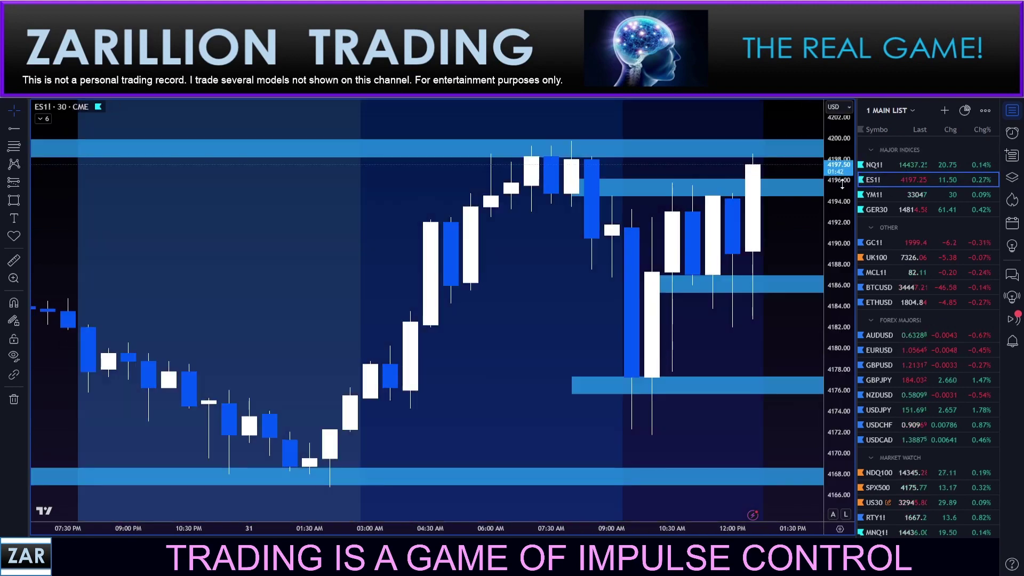
drag(843, 184, 836, 262)
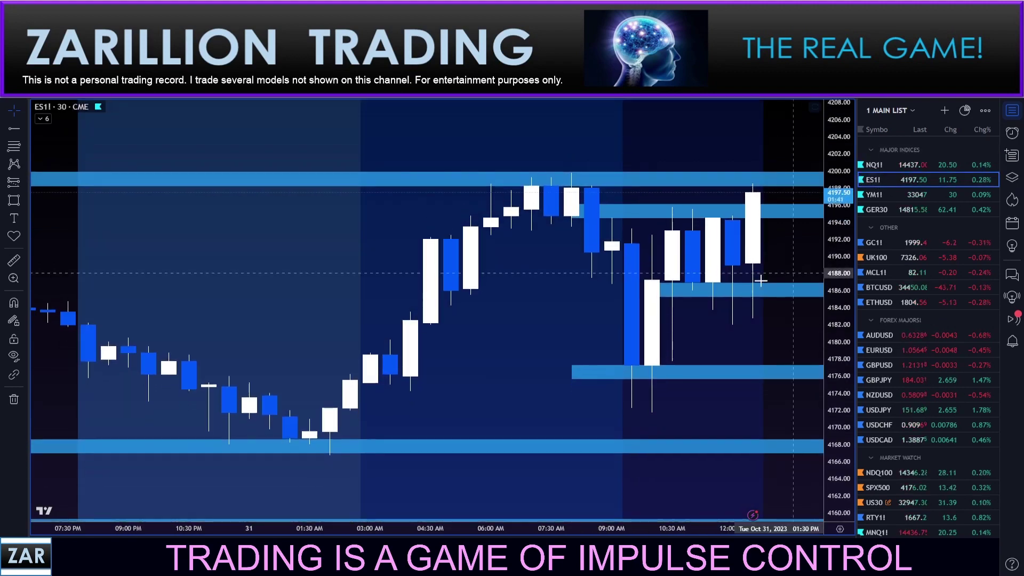
scroll(667, 276, up, 3)
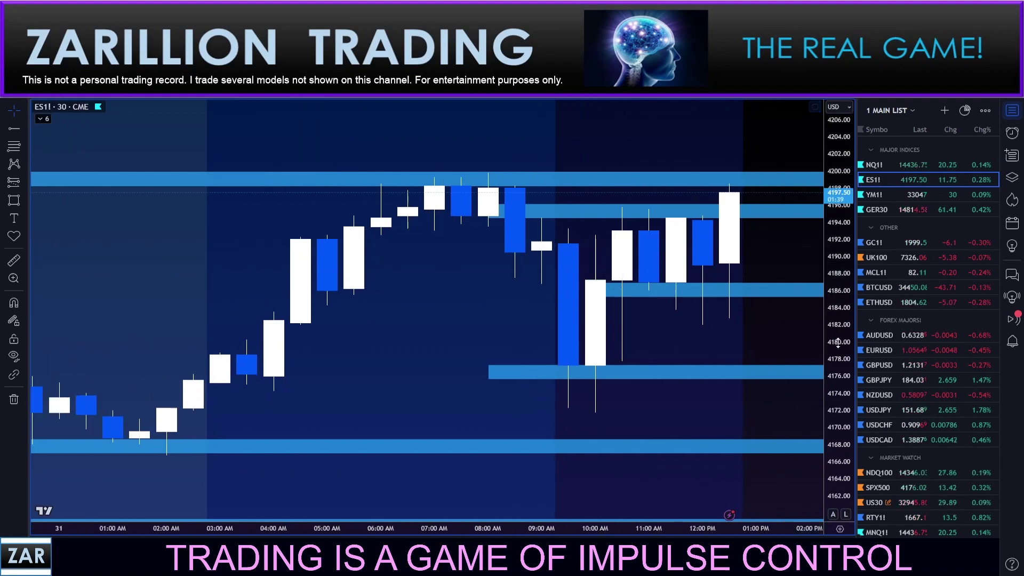
drag(837, 353, 837, 197)
drag(773, 232, 711, 267)
drag(840, 263, 686, 361)
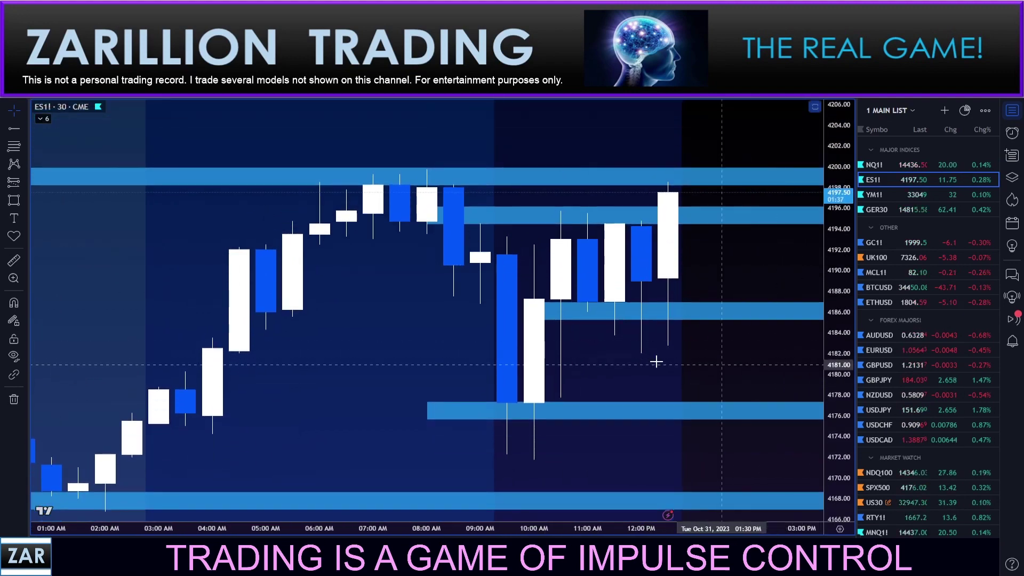
Load YM1! into the 30-minute chart and stretch its price scale around the latest candles.
click(880, 196)
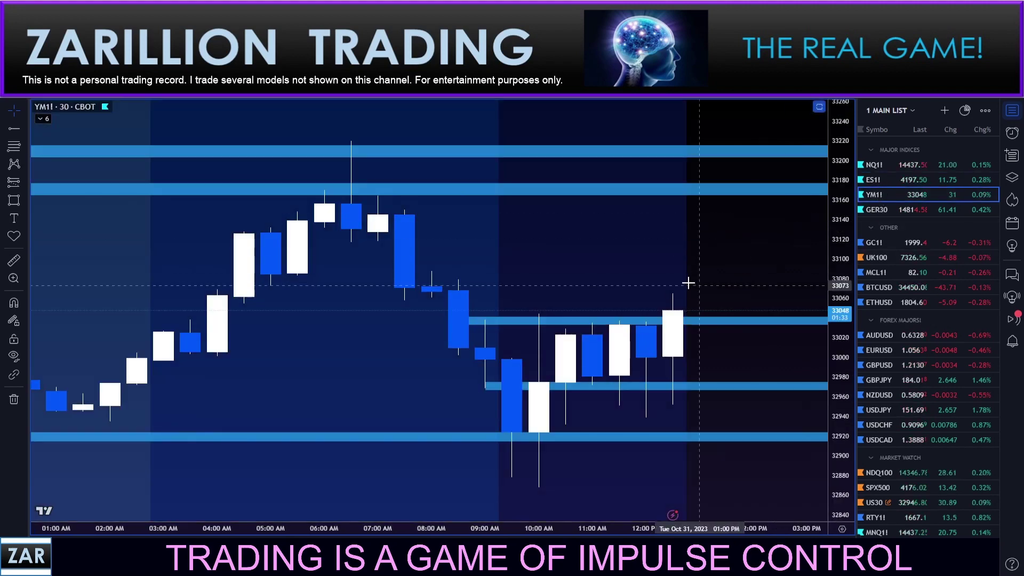
drag(687, 284, 687, 275)
drag(840, 341, 840, 259)
drag(710, 222, 709, 227)
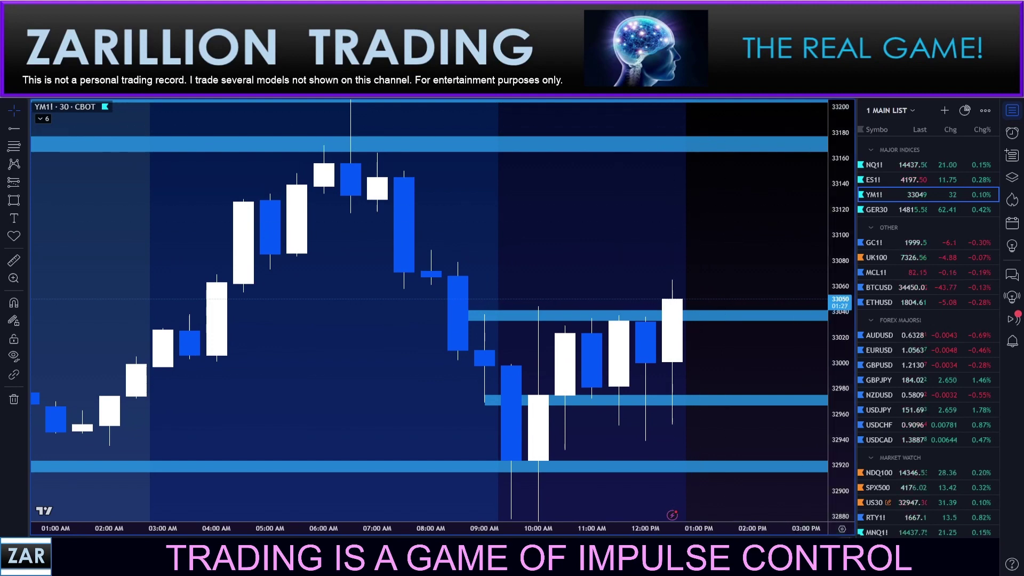
Restore the multi-chart YM layout and reframe the one-minute chart to show the late-morning and midday candles.
key(alt+Return)
drag(840, 215, 840, 328)
scroll(736, 361, down, 3)
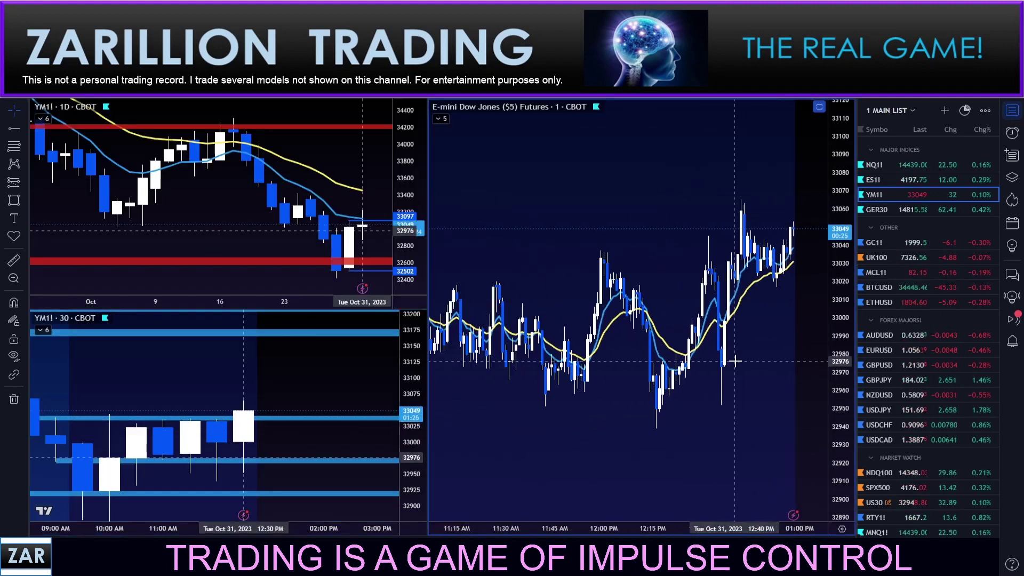
drag(736, 361, 711, 365)
Reposition the YM daily and 30-minute charts to examine their latest candles against the marked zones.
drag(163, 360, 202, 359)
drag(310, 180, 295, 172)
drag(334, 382, 416, 359)
drag(336, 414, 395, 416)
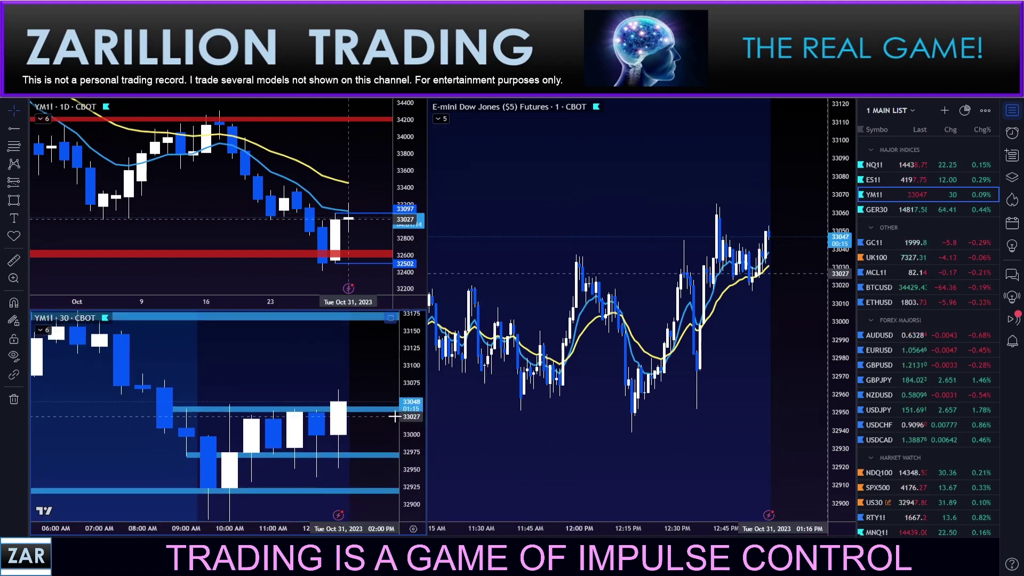
scroll(283, 377, down, 3)
drag(283, 377, 304, 385)
scroll(305, 384, up, 2)
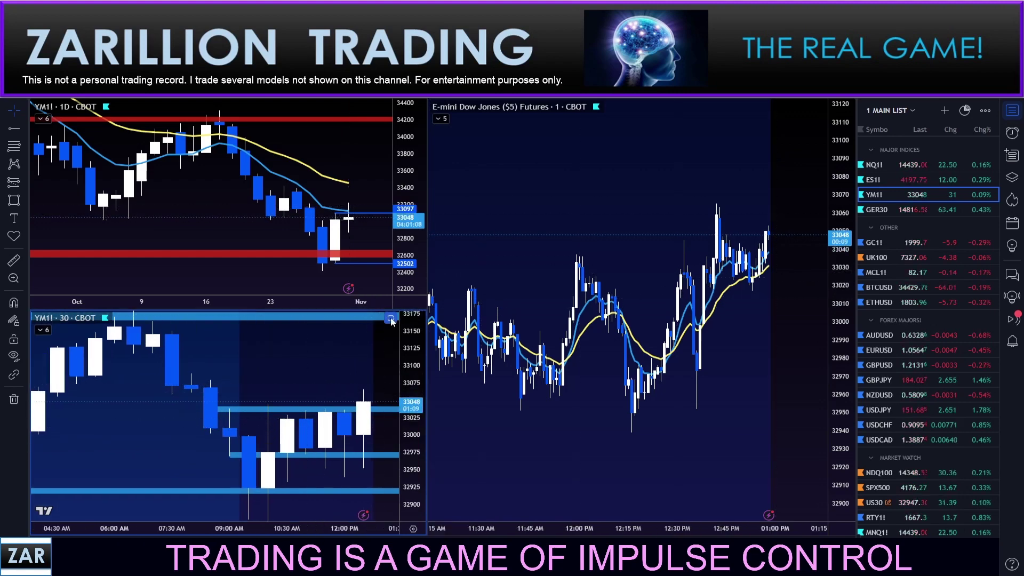
Examine YM's one-minute price action from 12:10 PM onward and compare it with the current 30-minute candle.
click(618, 246)
scroll(618, 247, up, 2)
drag(619, 247, 661, 275)
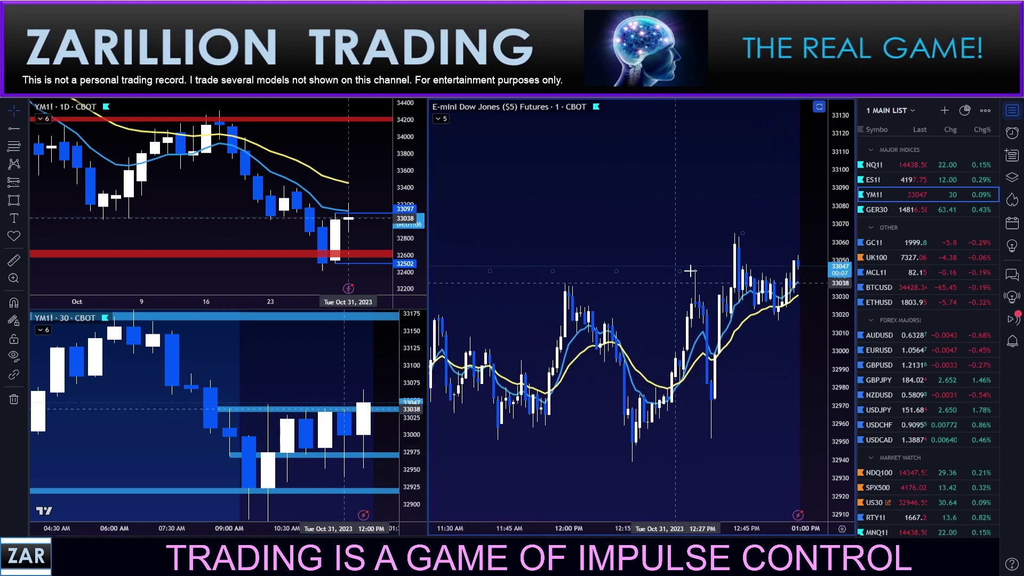
scroll(688, 224, up, 3)
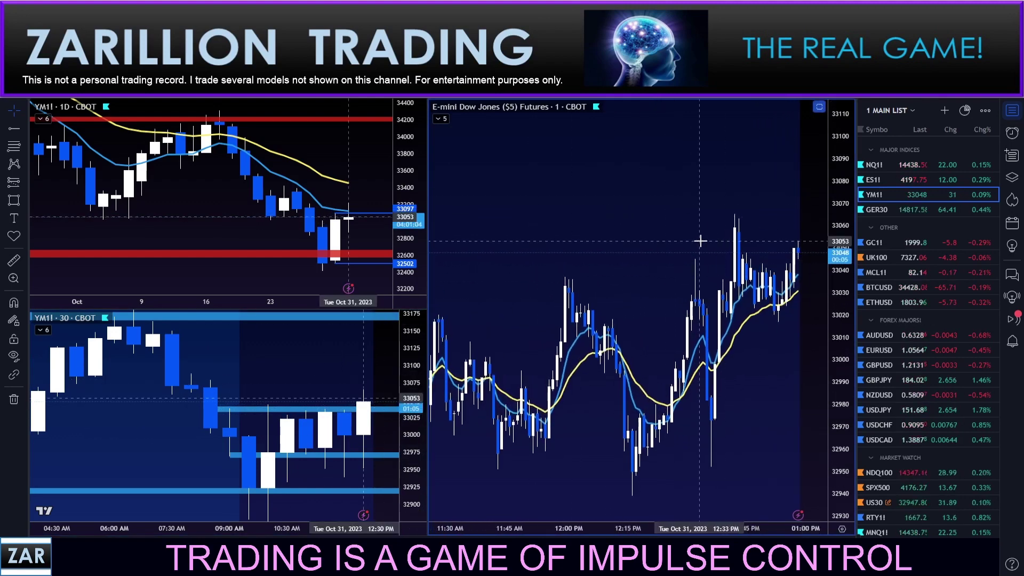
scroll(693, 240, up, 3)
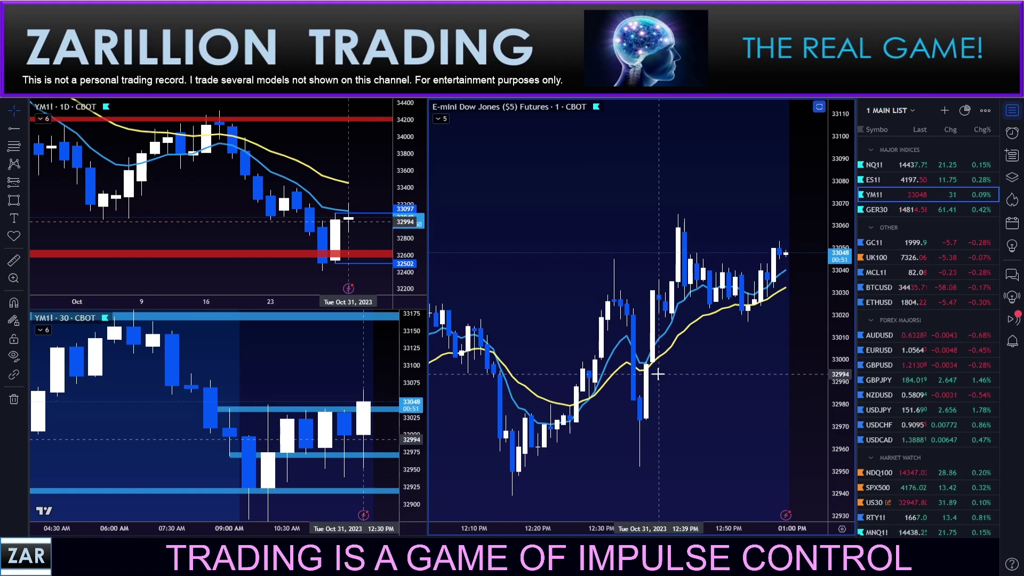
drag(697, 363, 694, 381)
drag(613, 294, 592, 299)
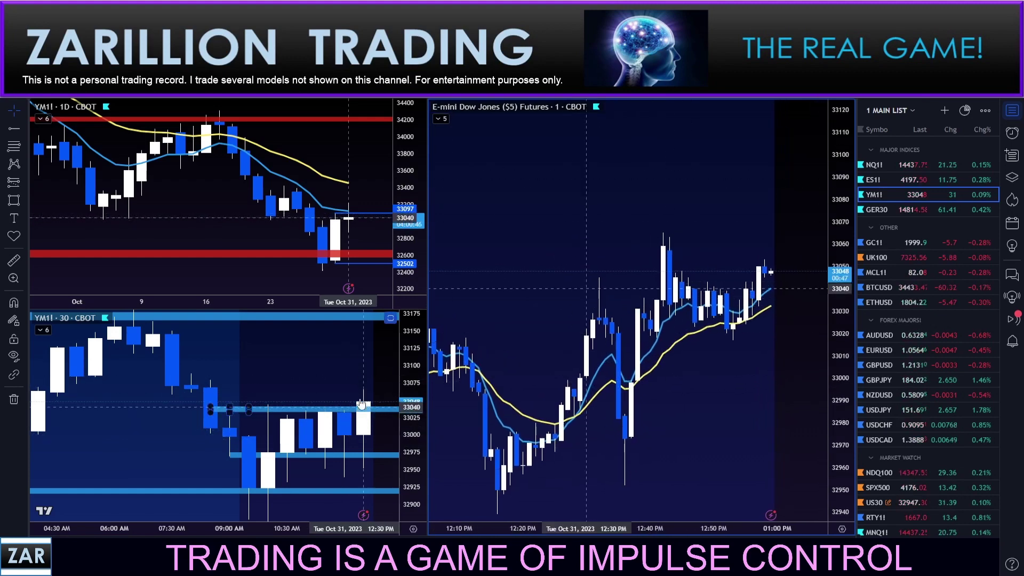
scroll(330, 365, up, 2)
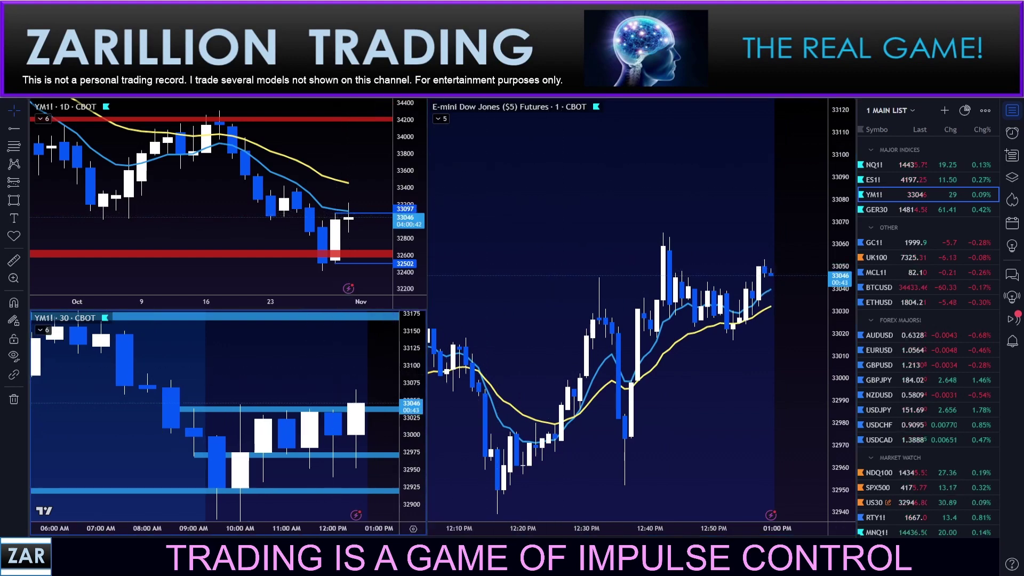
Switch to the three-index layout and stretch YM's price scale to compare its one-minute candles with NQ and ES.
key(ctrl+Tab)
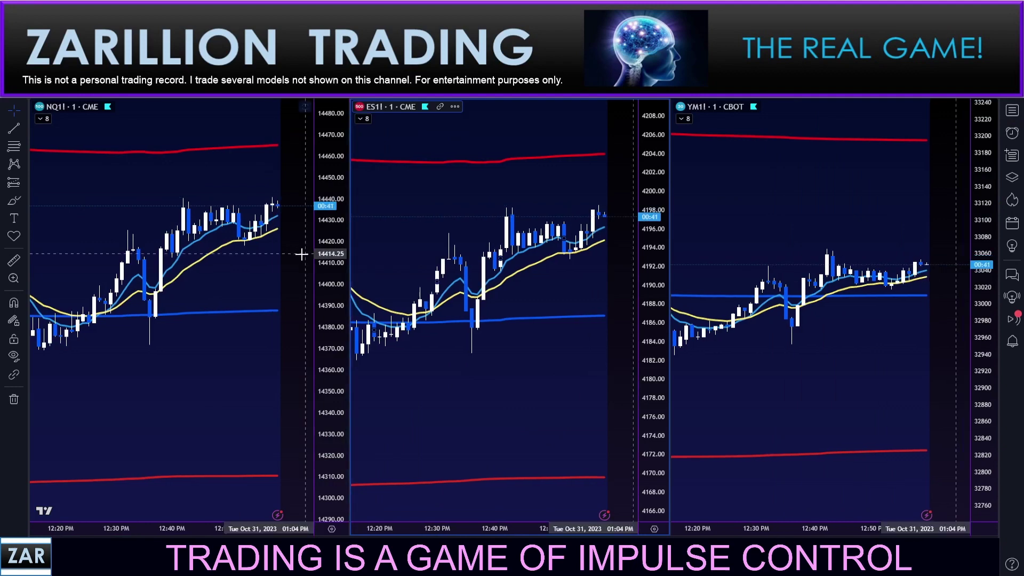
scroll(298, 254, down, 1)
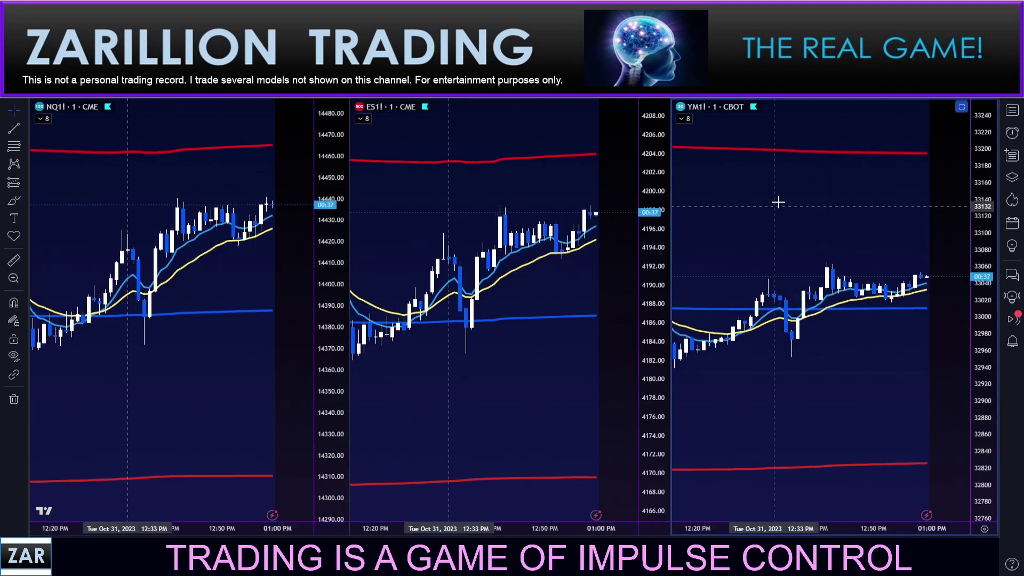
drag(986, 263, 984, 189)
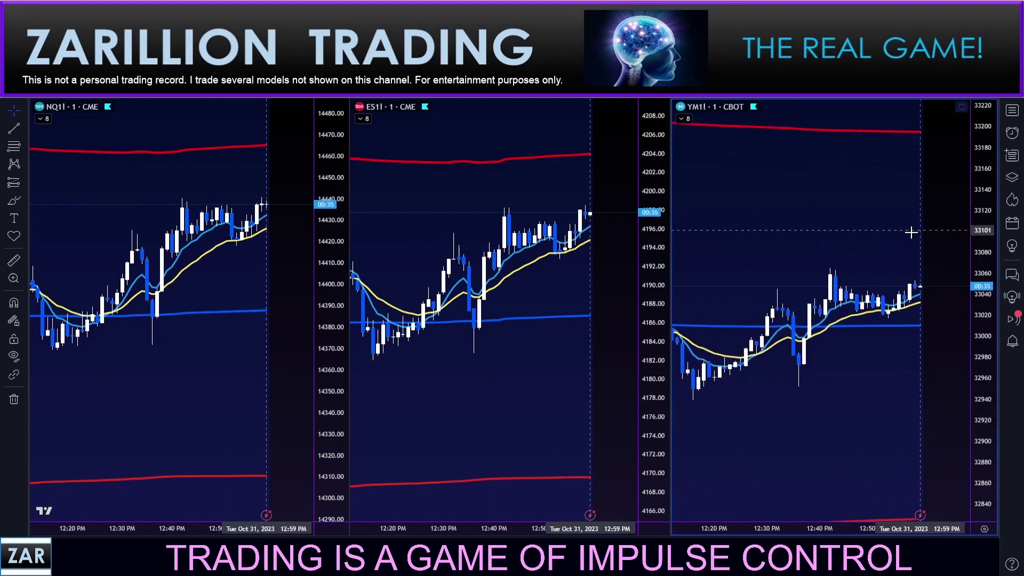
drag(895, 226, 903, 215)
scroll(885, 225, down, 1)
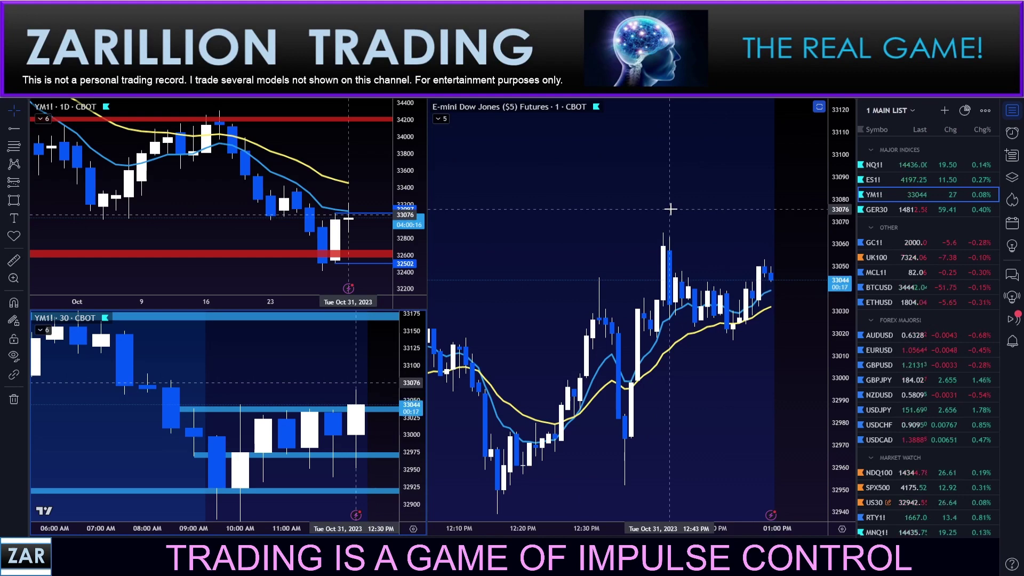
Recheck YM's one-minute candles in the multi-timeframe layout, reframe the 30-minute chart's latest candles and maximize that chart.
drag(689, 210, 665, 199)
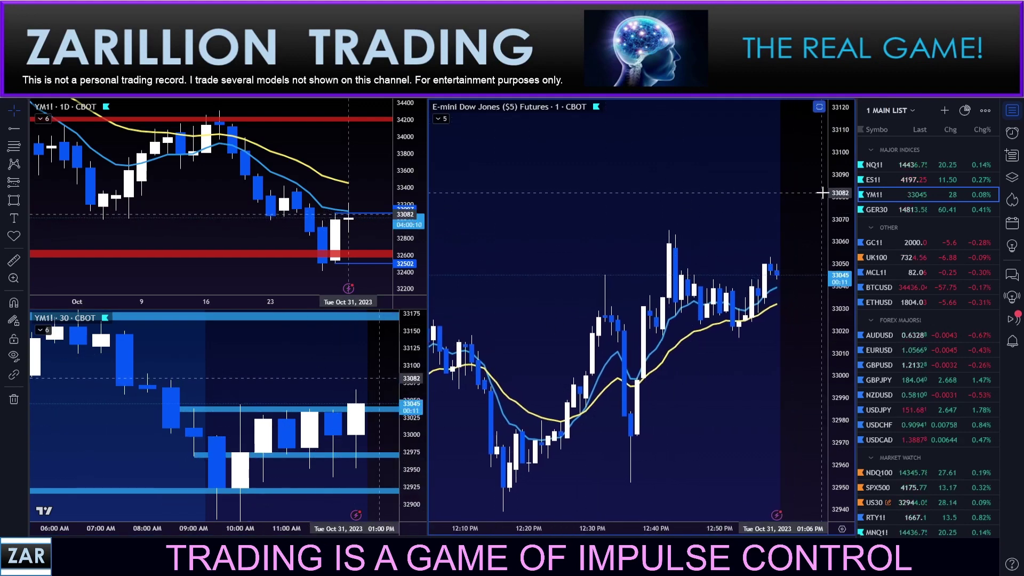
drag(771, 197, 772, 196)
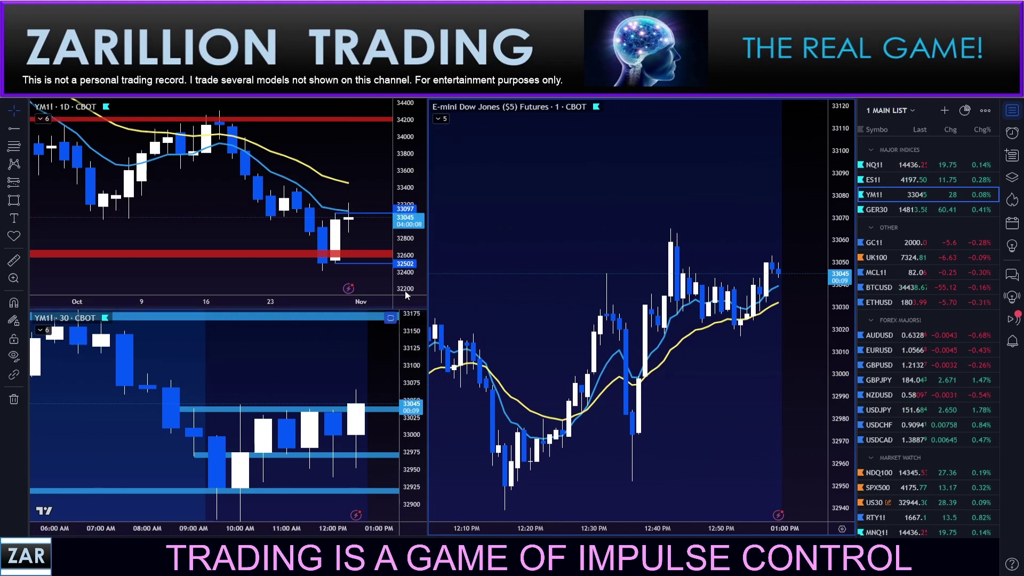
scroll(337, 383, up, 1)
mouse_move(318, 381)
mouse_down()
mouse_move(334, 370)
mouse_move(316, 376)
mouse_up()
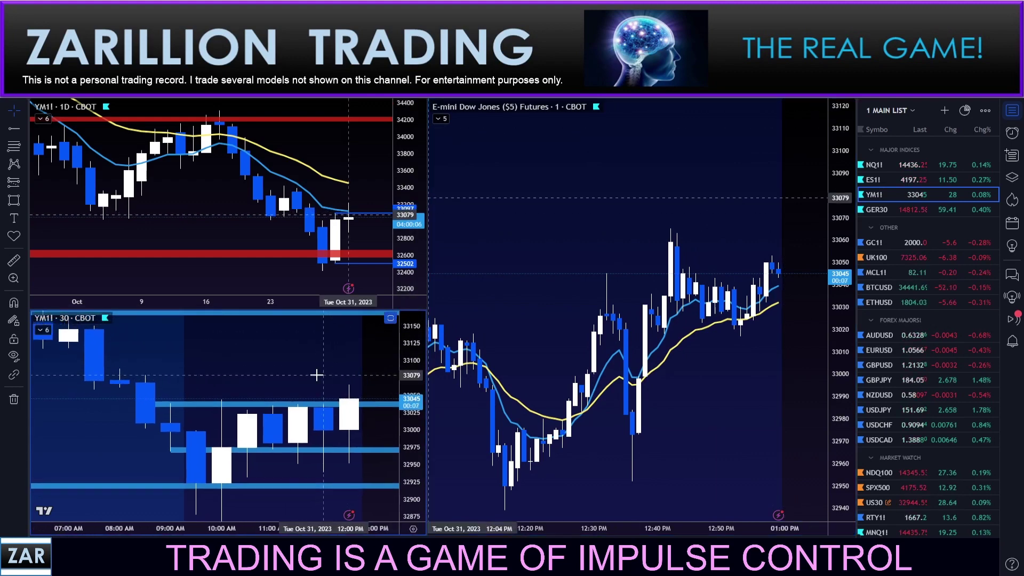
key(alt+Return)
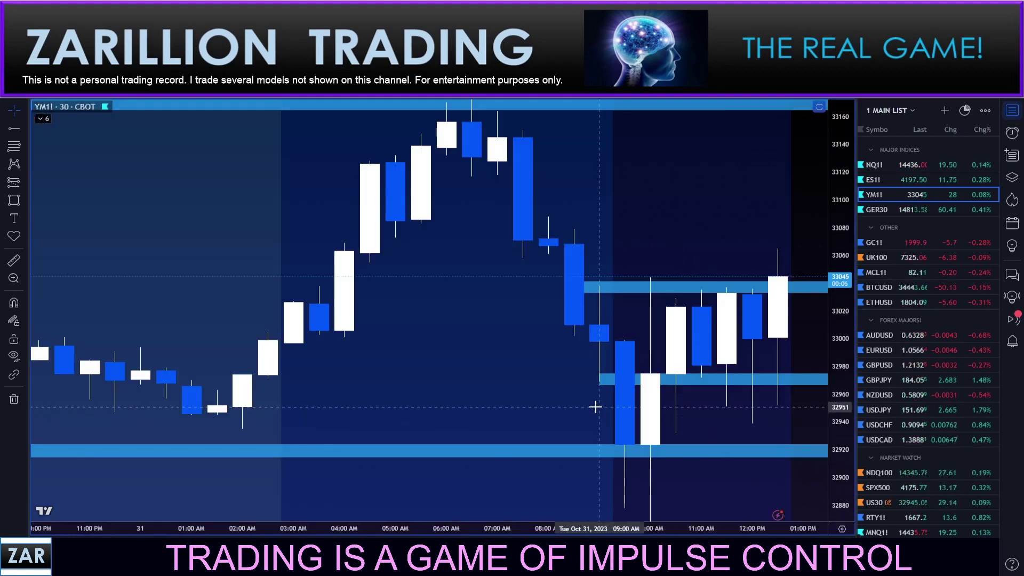
Examine the maximized YM 30-minute chart around the new 1:00 PM candle and its position against the marked zones.
scroll(601, 407, up, 2)
scroll(585, 270, up, 2)
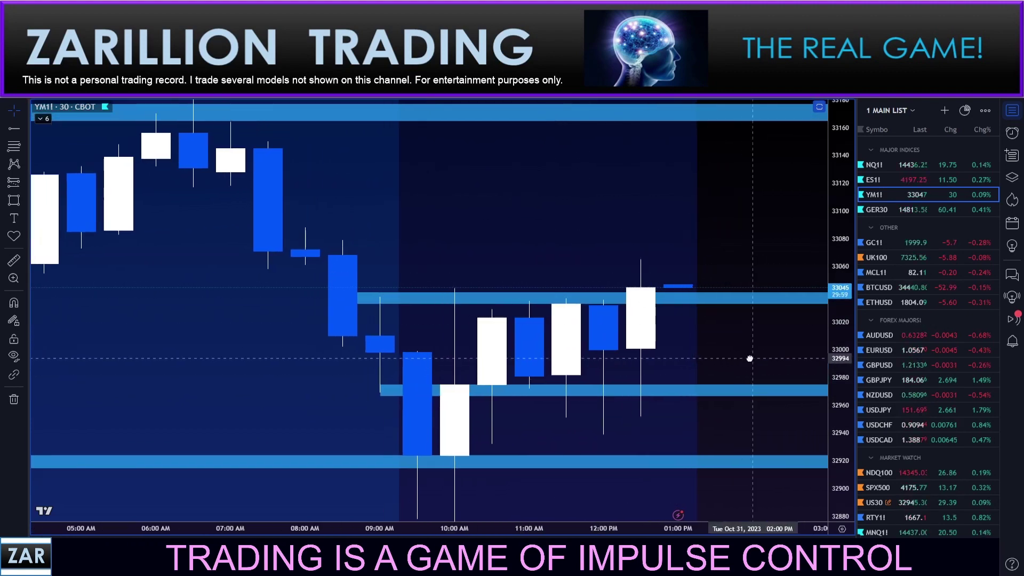
drag(840, 363, 843, 333)
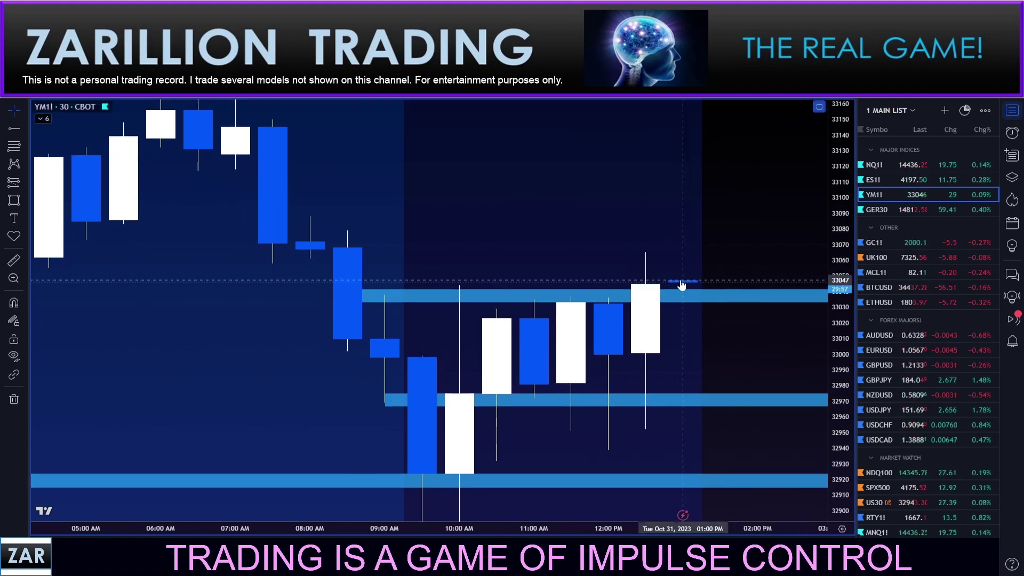
scroll(677, 224, down, 2)
drag(685, 205, 658, 212)
scroll(683, 218, down, 3)
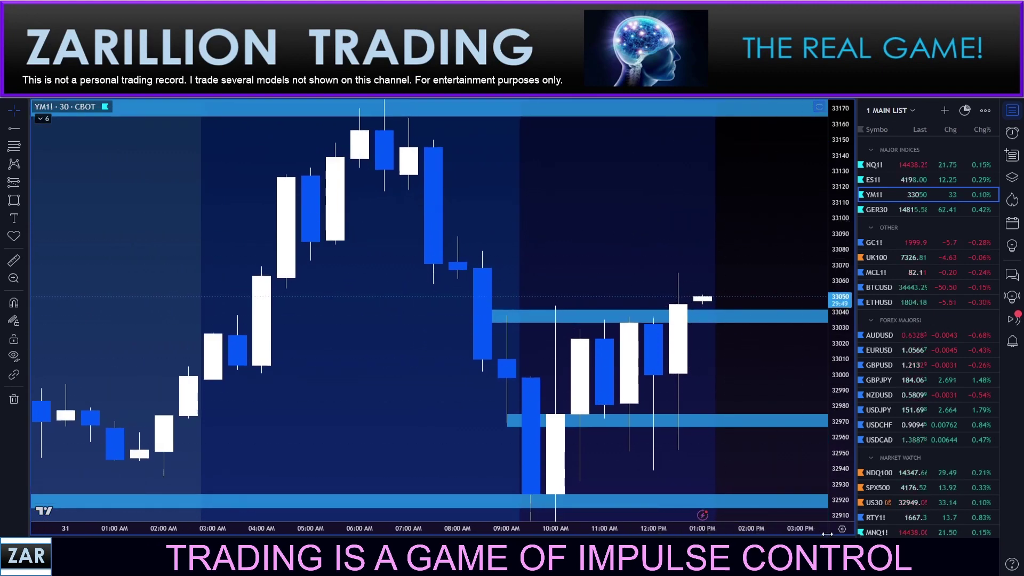
Restore the multi-chart layout and place a long position on YM's one-minute chart with entry at 33066 and stop at 33015.
key(alt+Return)
drag(761, 370, 750, 372)
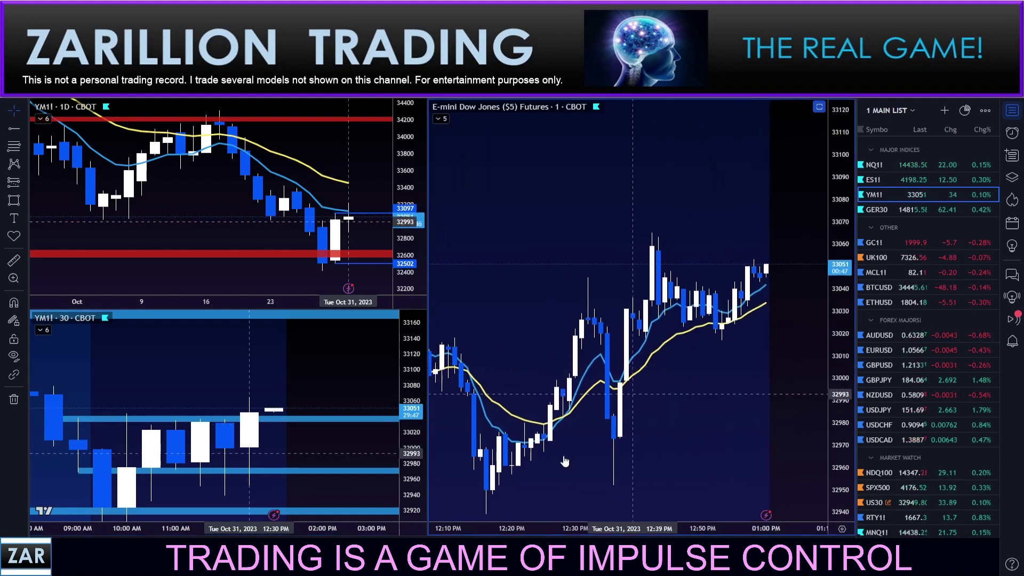
click(619, 228)
mouse_move(636, 228)
mouse_down()
mouse_move(673, 228)
mouse_move(510, 239)
mouse_up()
mouse_move(611, 246)
mouse_down()
mouse_move(657, 233)
mouse_move(775, 238)
mouse_up()
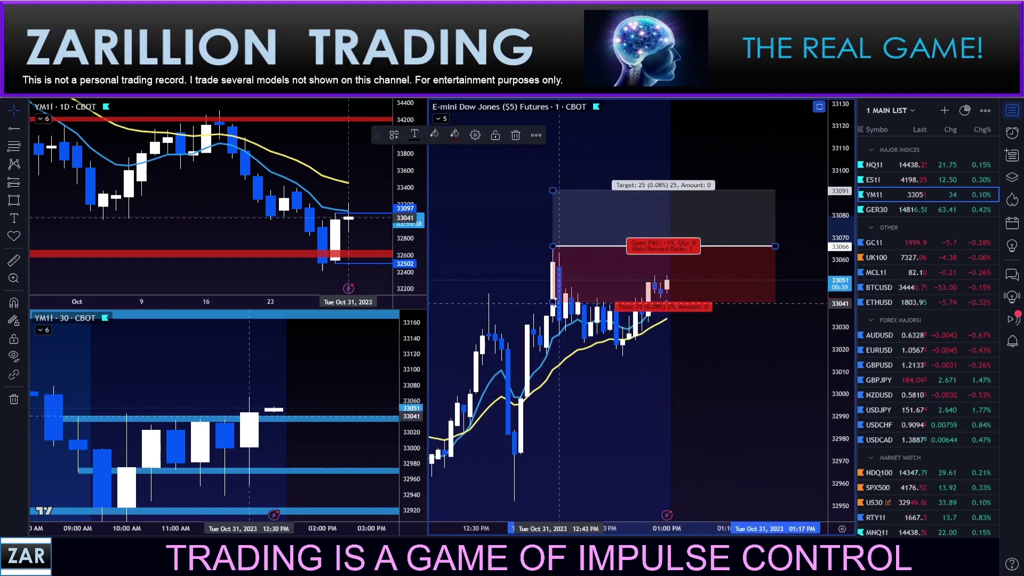
mouse_move(569, 302)
mouse_down()
mouse_move(568, 355)
mouse_move(558, 360)
mouse_up()
drag(505, 221, 537, 329)
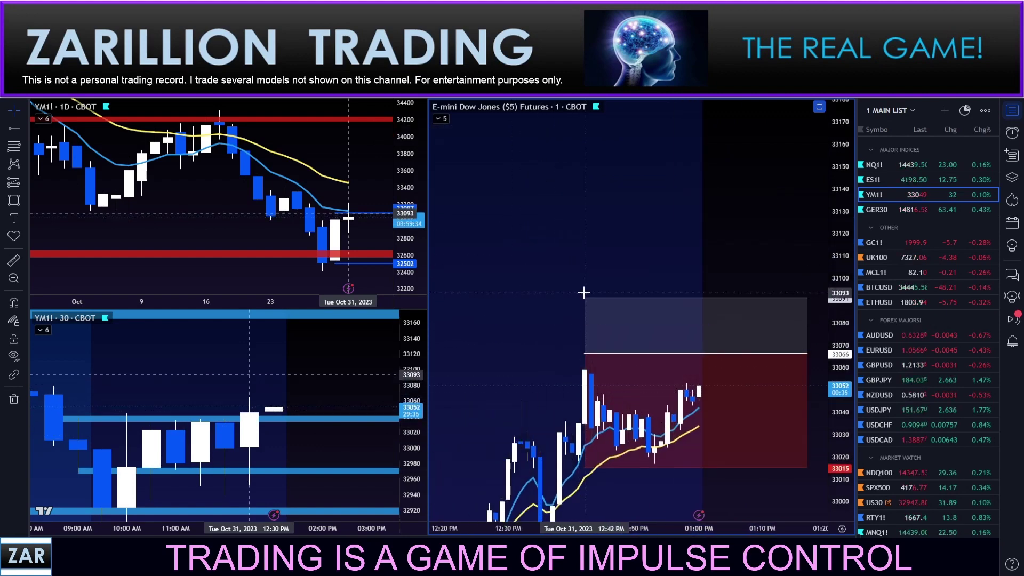
Raise the long position's target on YM's one-minute chart to 33168 for a risk/reward ratio of 2.
drag(584, 292, 549, 134)
scroll(543, 160, down, 2)
mouse_move(531, 197)
mouse_down()
mouse_move(510, 199)
mouse_move(560, 183)
mouse_up()
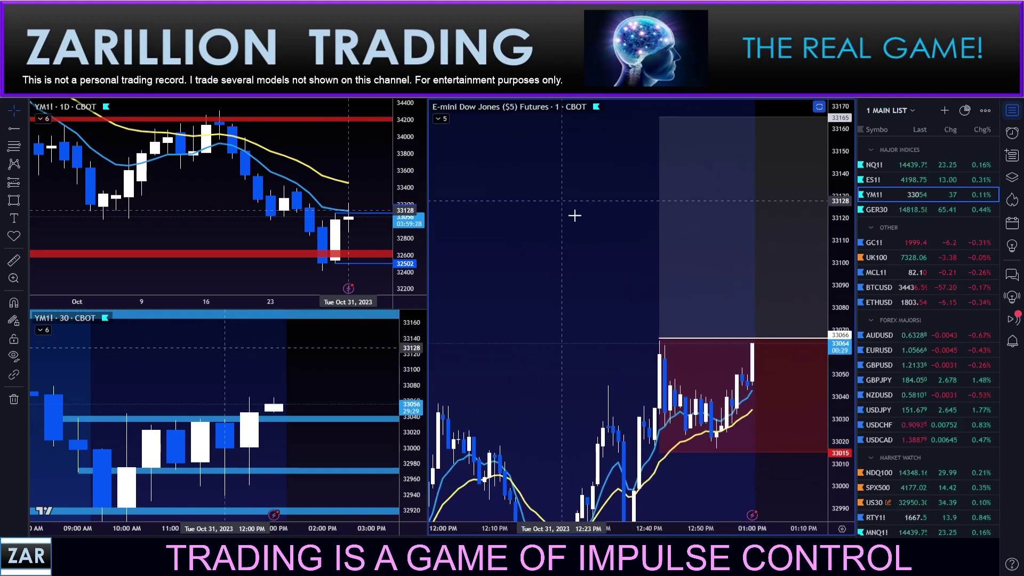
drag(602, 303, 640, 269)
drag(603, 307, 533, 375)
drag(587, 202, 580, 188)
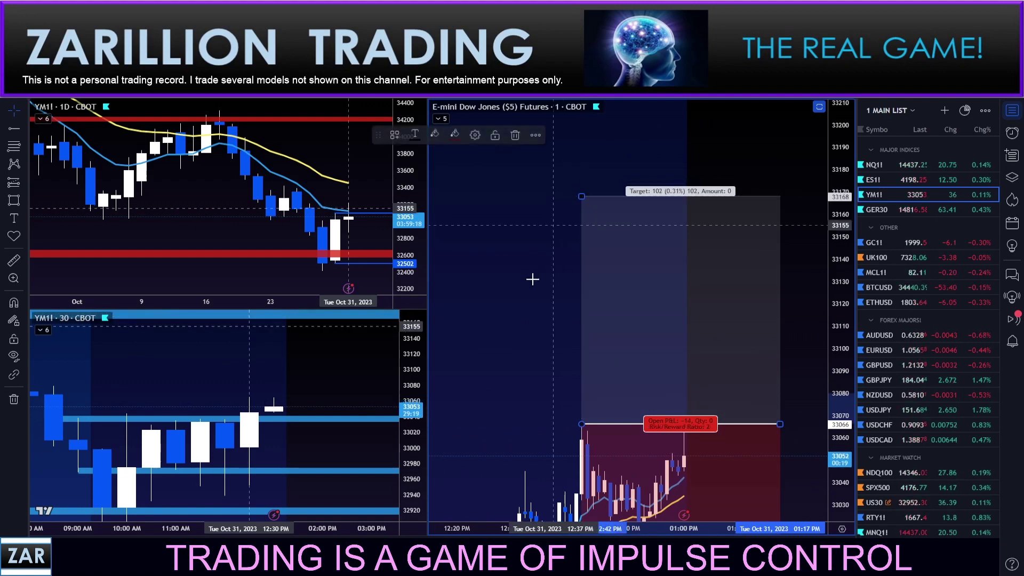
Reframe YM's one-minute chart around the long position and the 30-minute chart around the morning highs to check the target area.
drag(526, 283, 625, 201)
drag(596, 235, 615, 222)
scroll(593, 227, up, 1)
drag(562, 248, 561, 250)
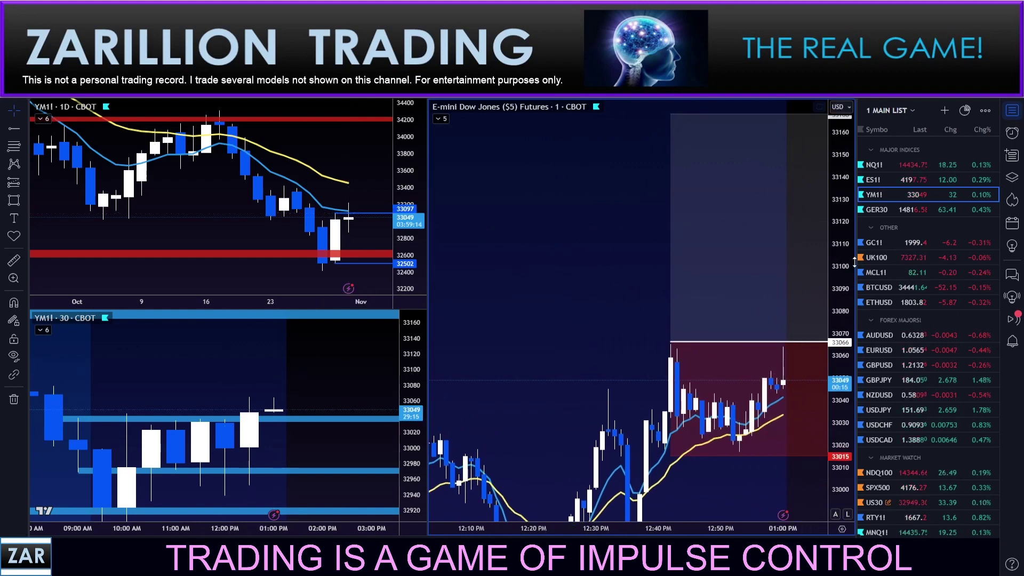
drag(854, 267, 855, 288)
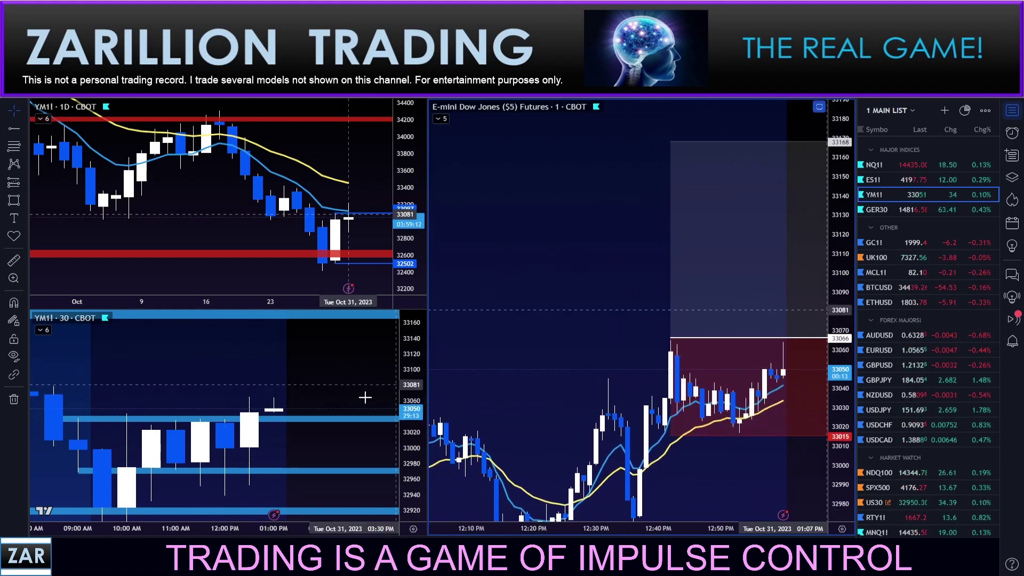
drag(423, 427, 420, 325)
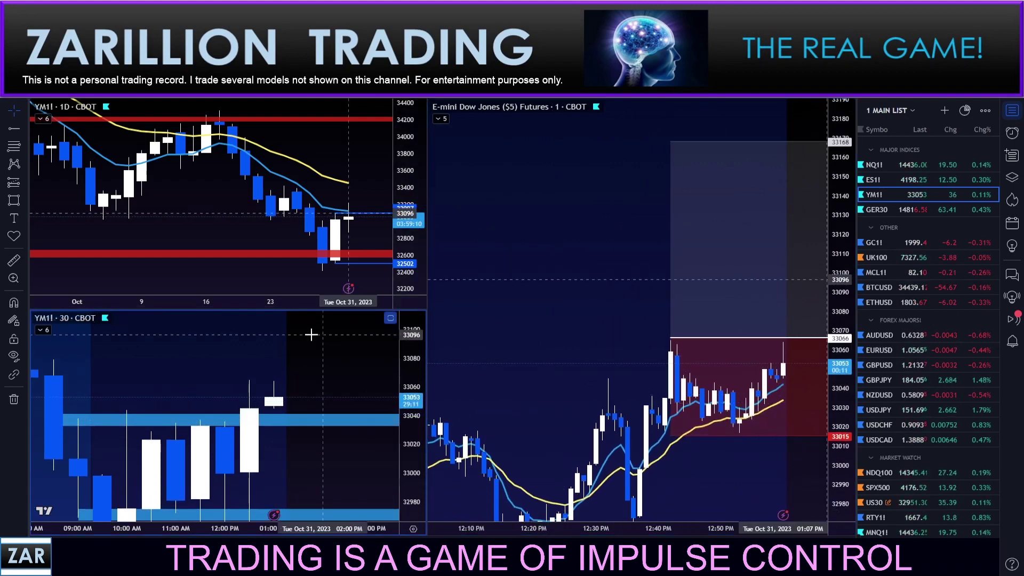
drag(308, 359, 293, 386)
scroll(308, 393, down, 4)
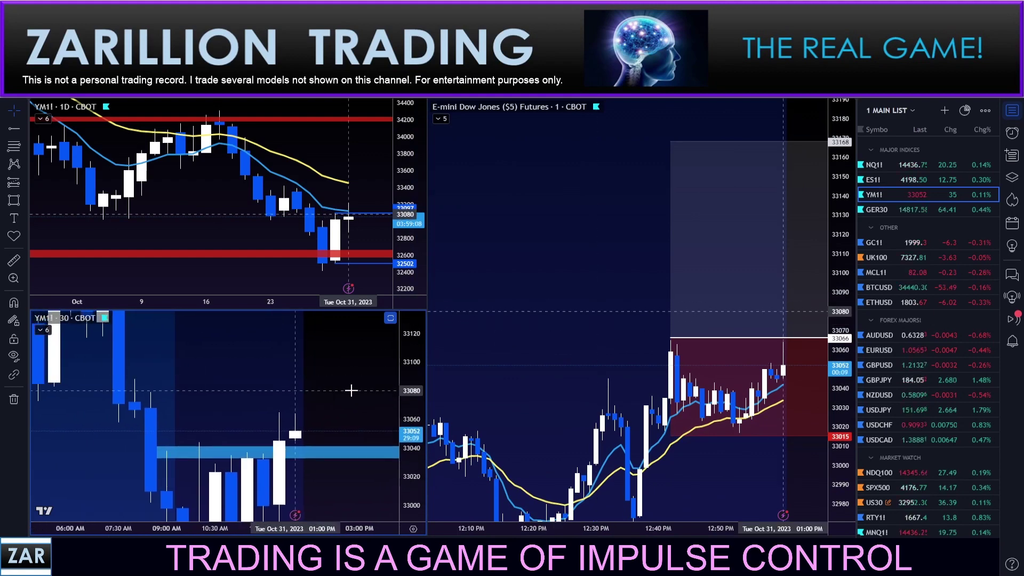
drag(415, 367, 412, 403)
scroll(378, 411, down, 2)
drag(320, 387, 328, 408)
drag(412, 399, 412, 414)
drag(328, 393, 347, 385)
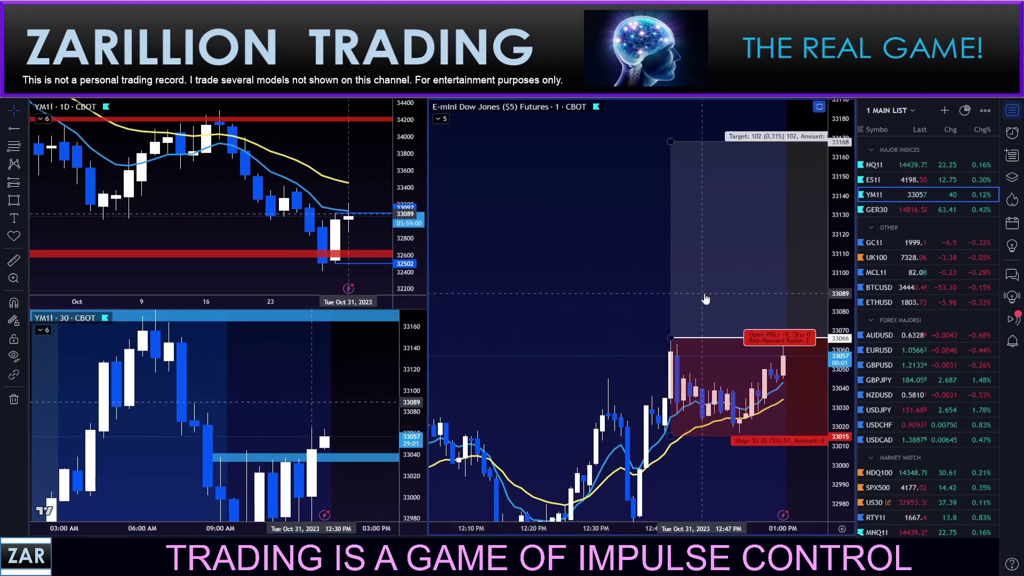
Copy the long position onto YM's 30-minute chart and reframe its latest candles with the upper zones in view.
click(683, 297)
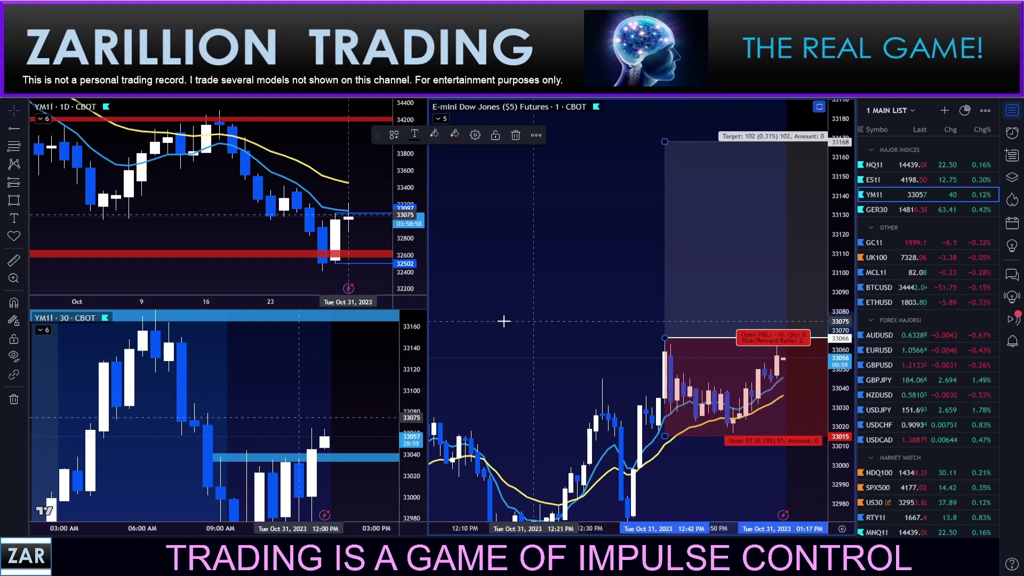
click(310, 348)
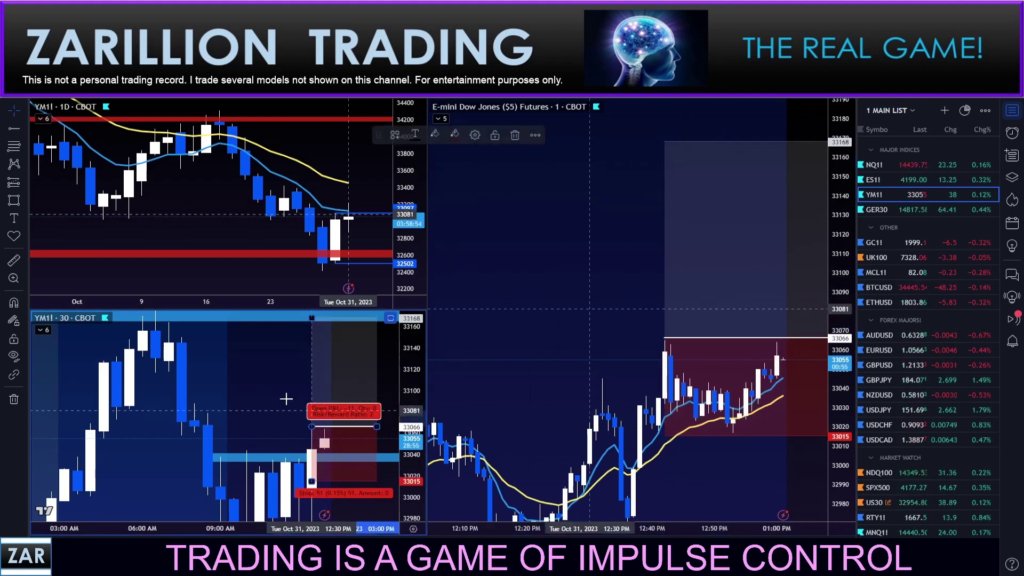
drag(258, 389, 282, 403)
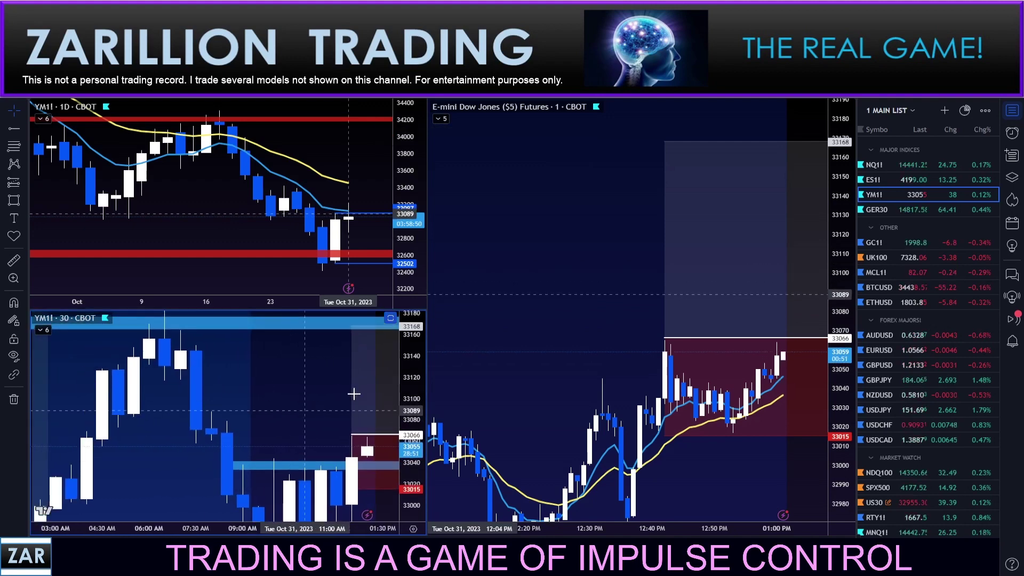
drag(413, 412, 413, 445)
scroll(299, 435, up, 2)
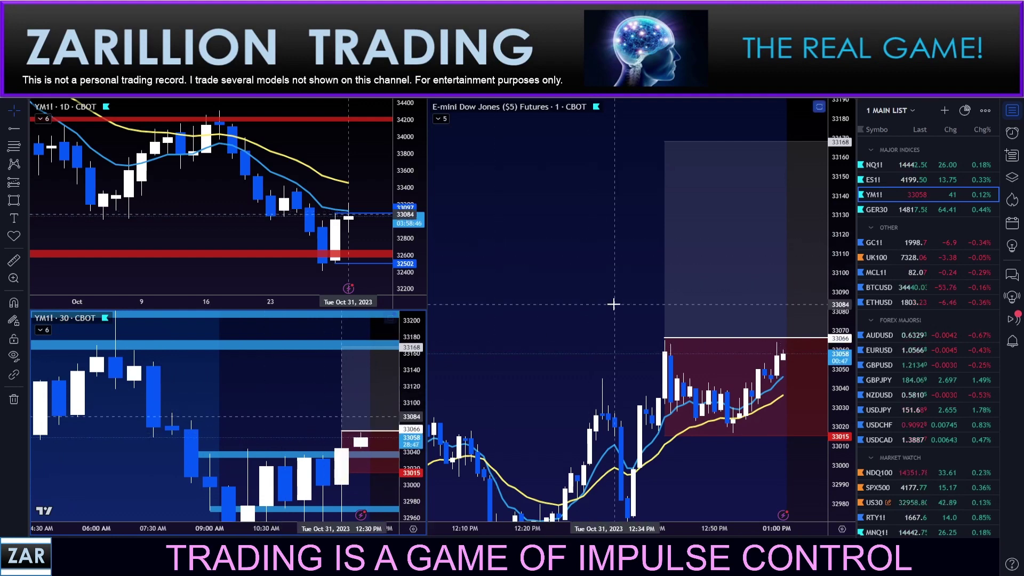
drag(275, 398, 278, 394)
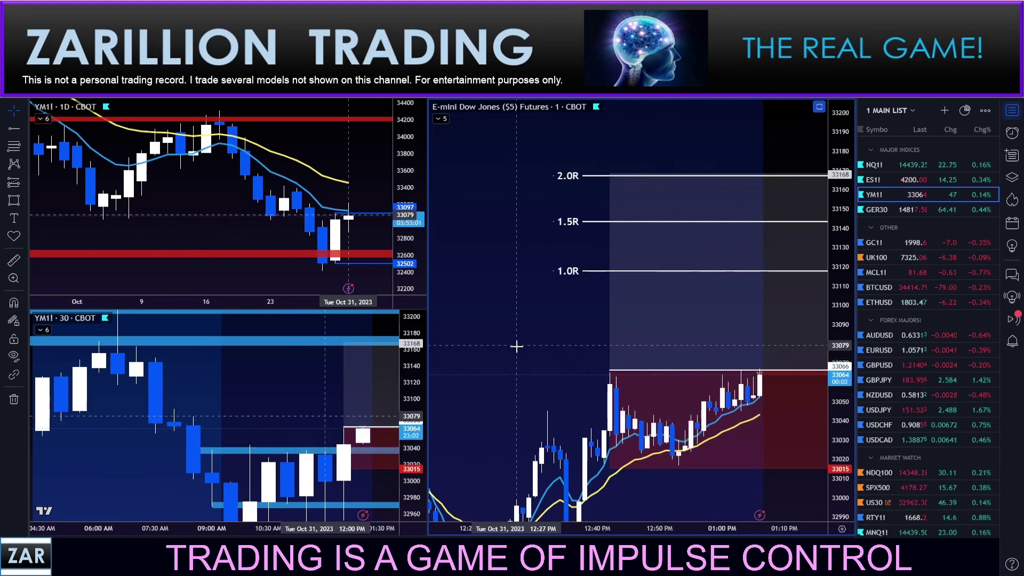
drag(278, 410, 271, 399)
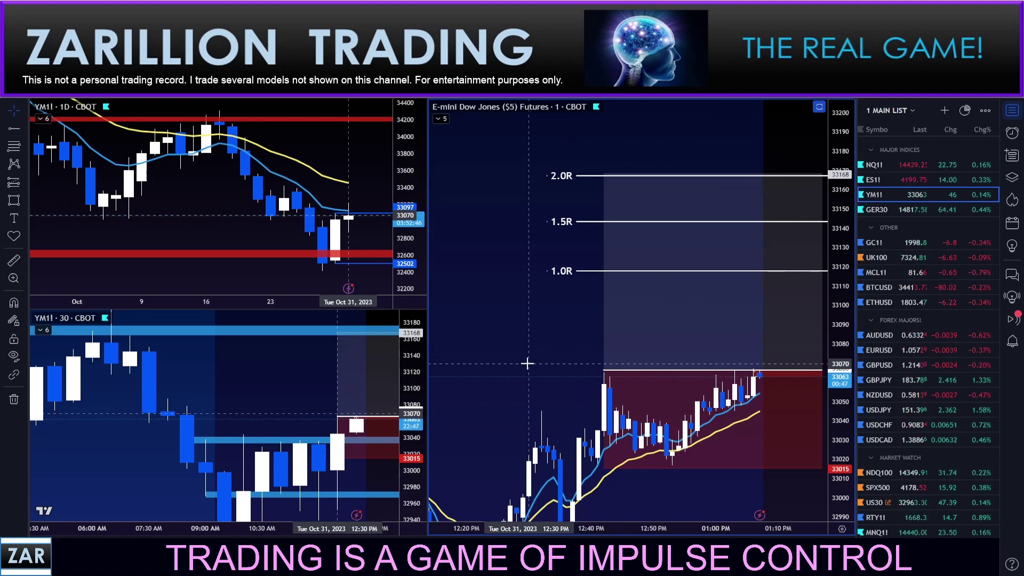
Shift the one-minute chart's long position forward in time to the latest candles, ending at 1:41 PM, with entry kept at 33066.
click(651, 345)
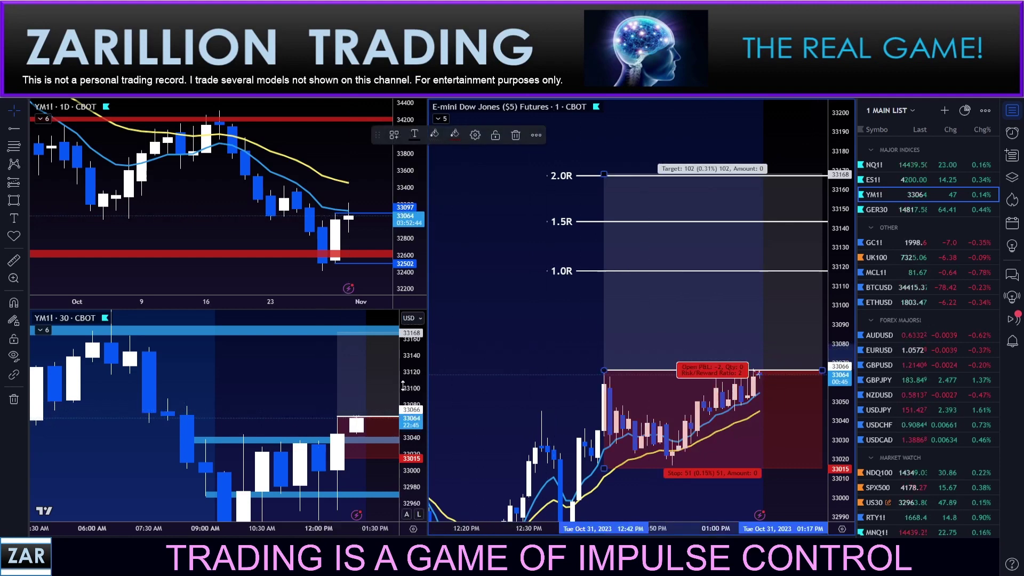
drag(604, 371, 624, 369)
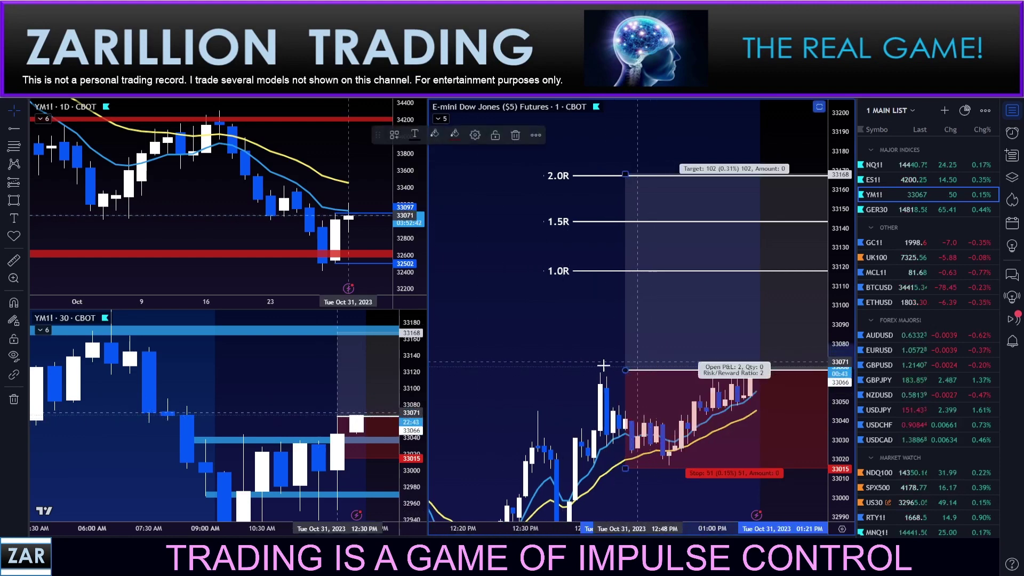
key(Right)
key(Right)
key(Right)
key(Right)
key(Right)
key(Right)
key(Right)
key(Right)
key(Right)
key(Right)
key(Right)
key(Right)
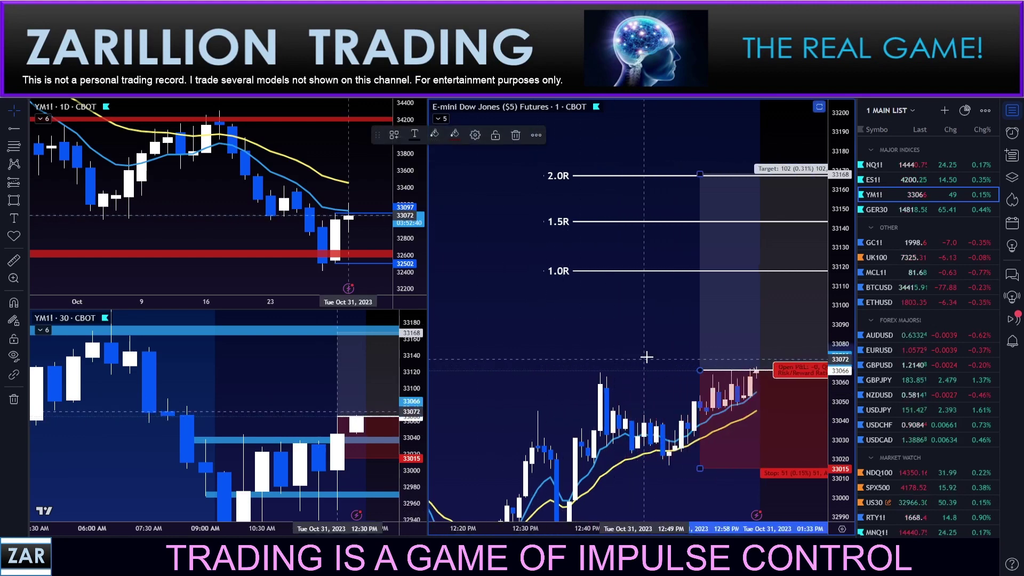
key(Right)
key(Right)
key(Right)
key(Right)
key(Right)
key(Right)
key(Right)
key(Right)
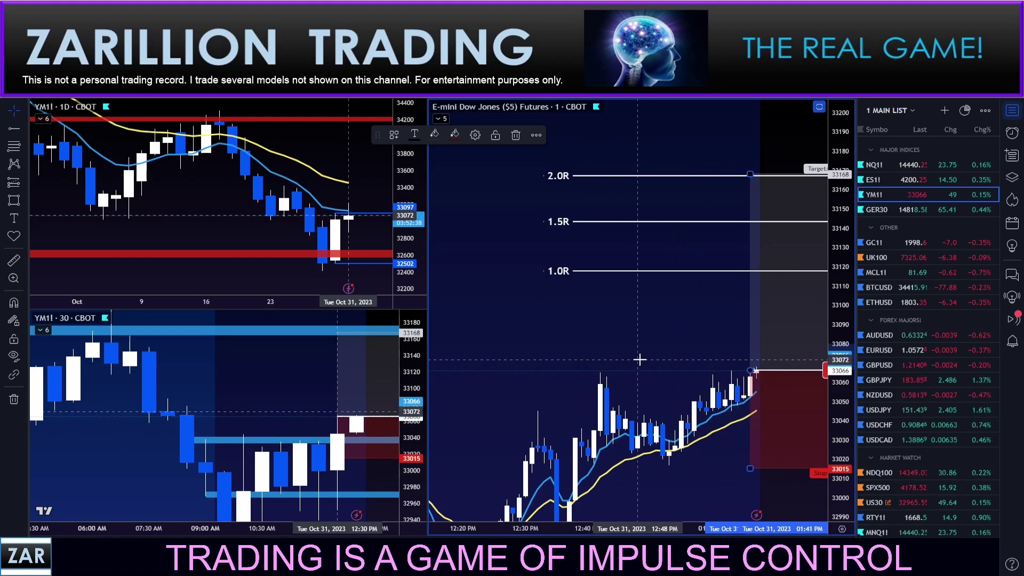
click(632, 358)
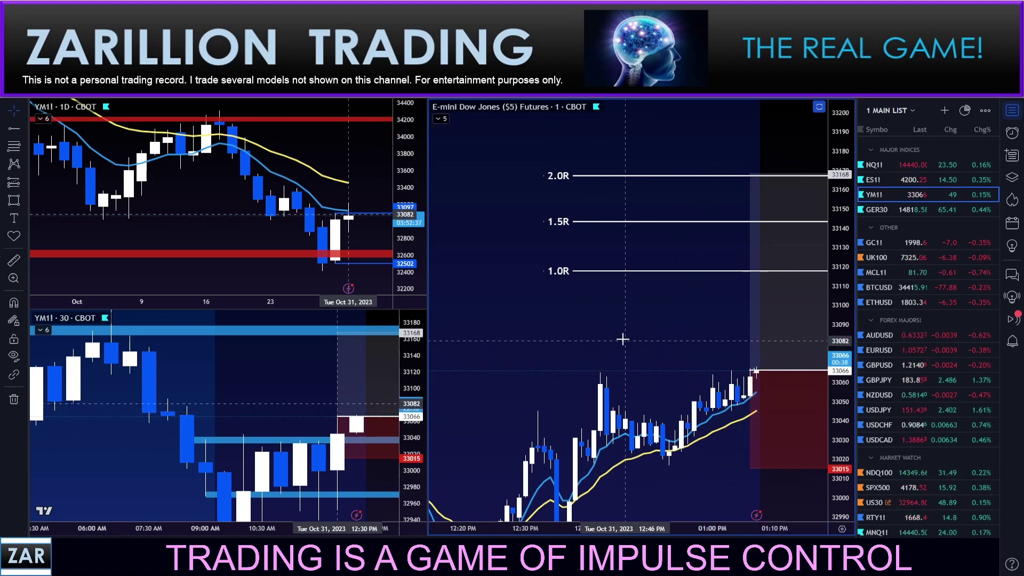
click(557, 272)
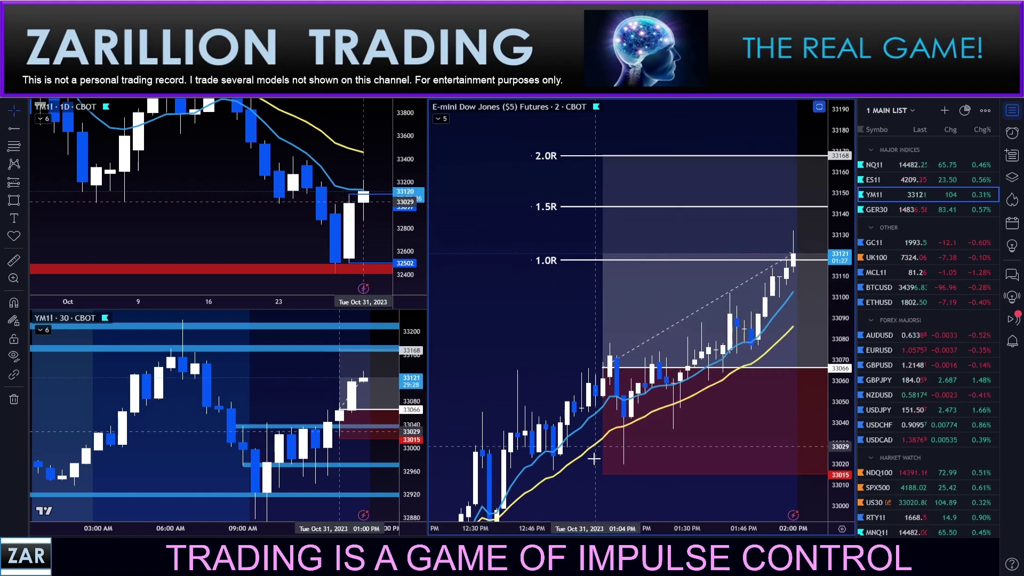
Try raising the long position's stop to 33065 on YM's two-minute chart, and undo the move.
drag(602, 476, 602, 375)
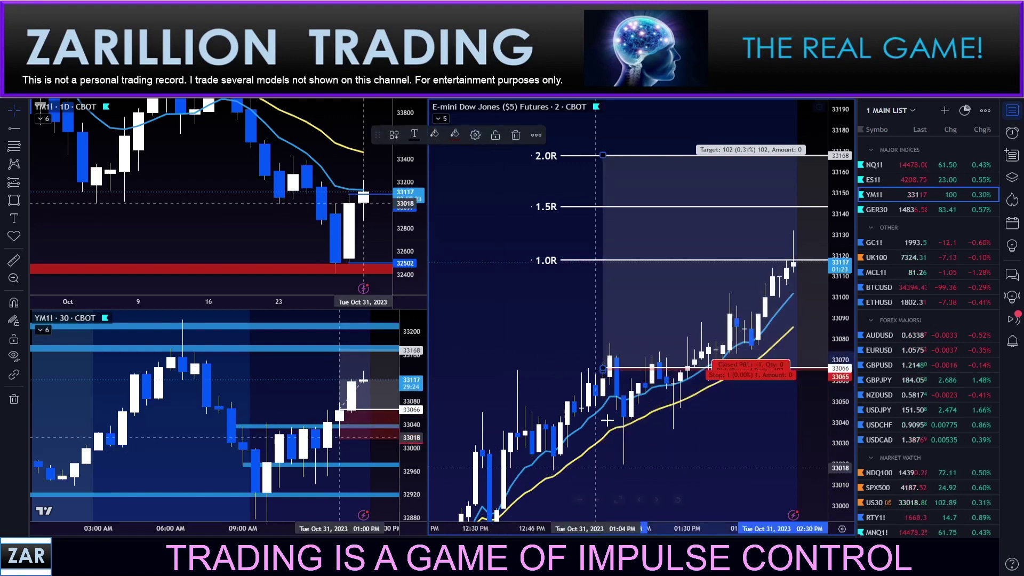
click(753, 479)
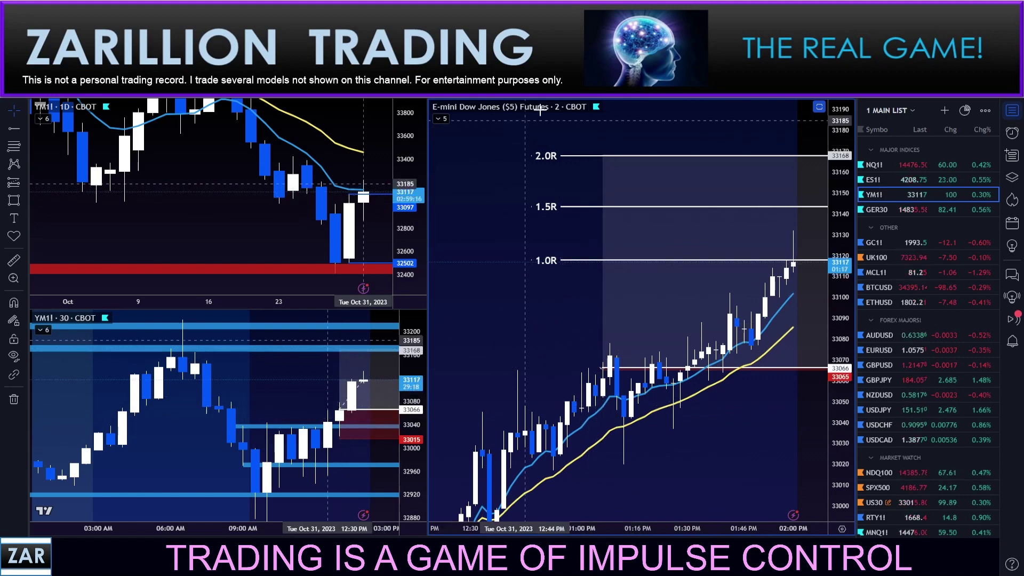
key(ctrl+z)
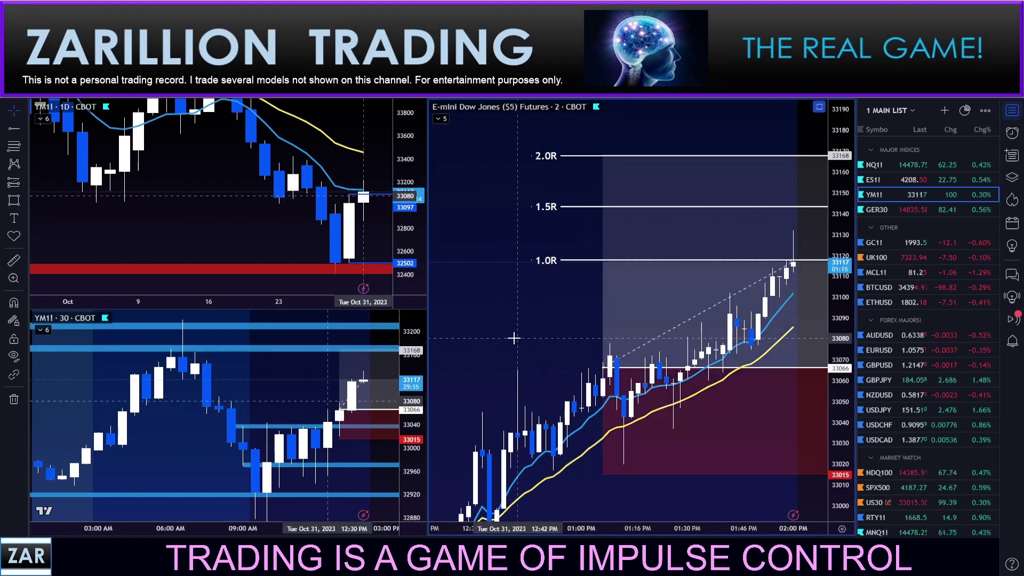
Maximize YM's 30-minute chart and examine the long position's progress against the marked zones and the 12:30 PM candle.
drag(514, 338, 521, 334)
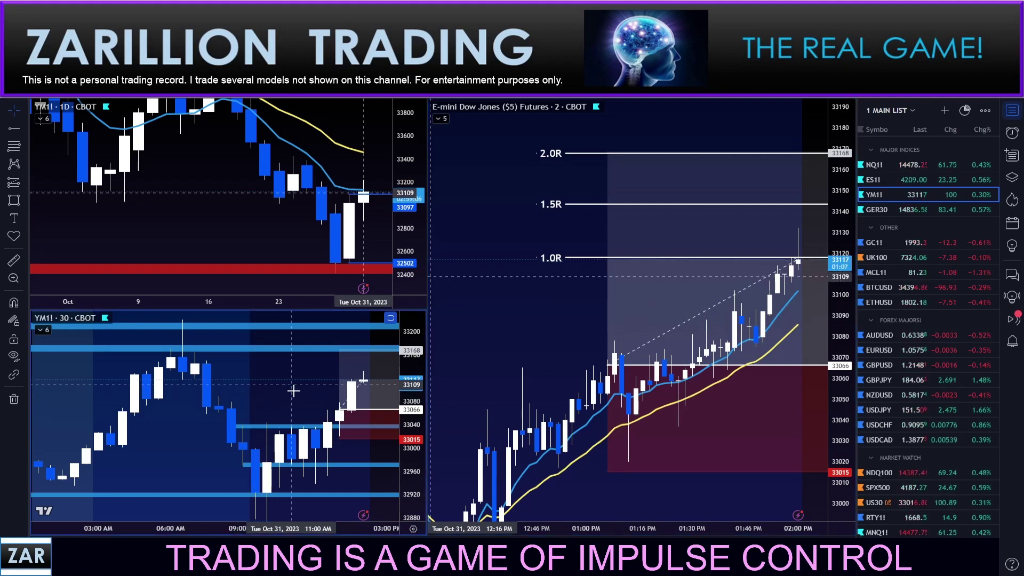
drag(297, 403, 300, 386)
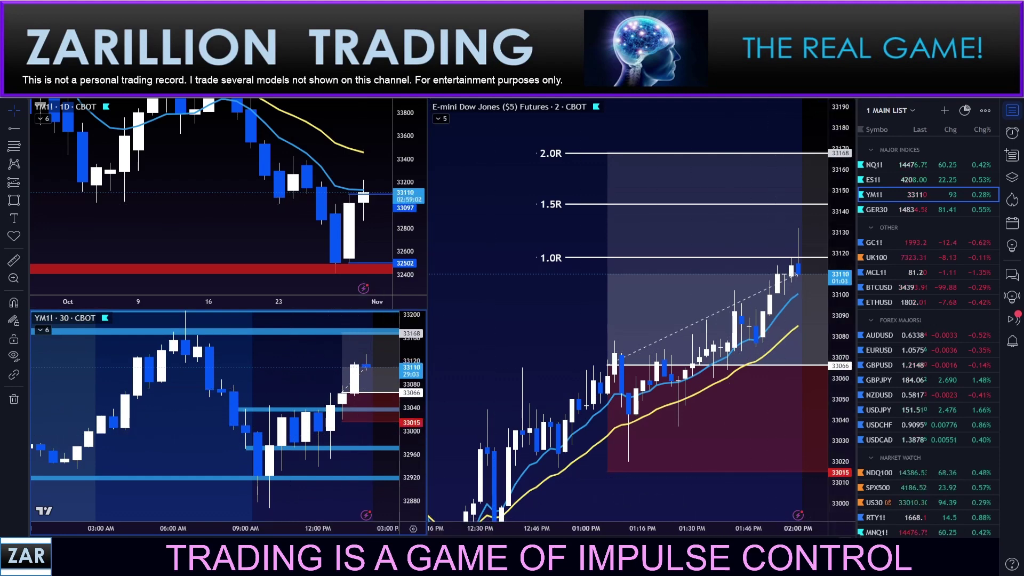
key(alt+Return)
scroll(605, 388, up, 8)
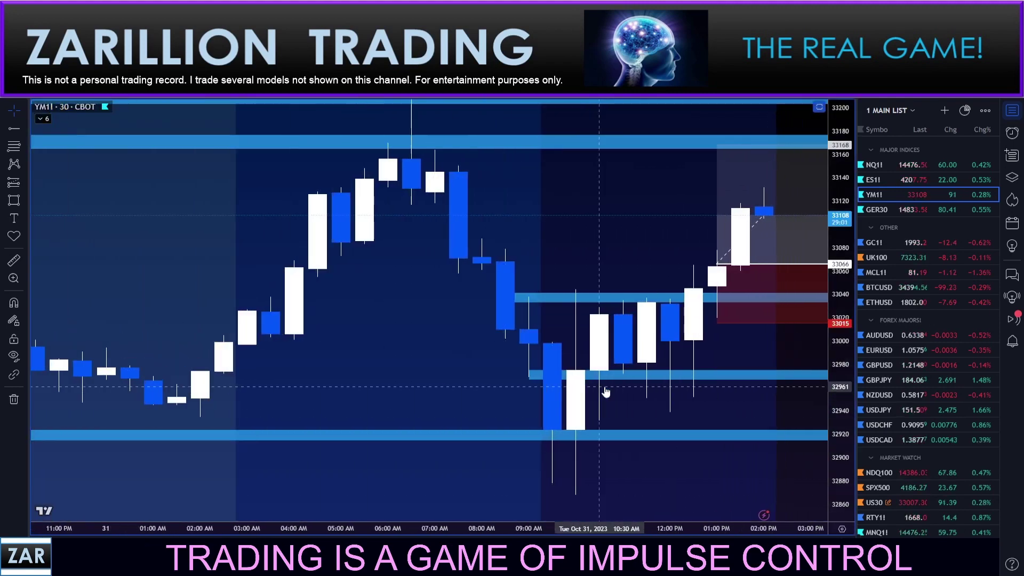
drag(628, 259, 558, 302)
click(749, 408)
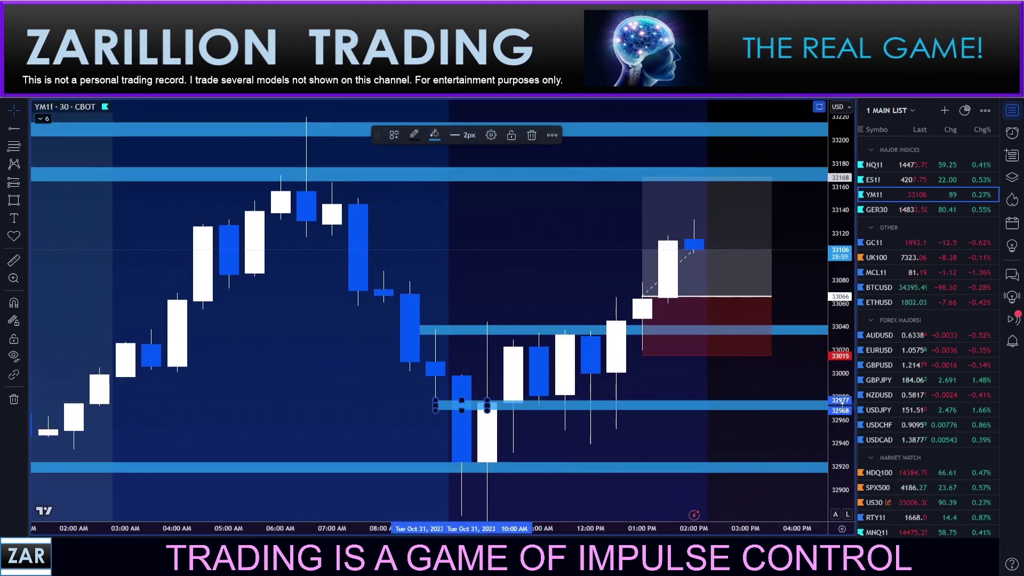
drag(733, 391, 743, 407)
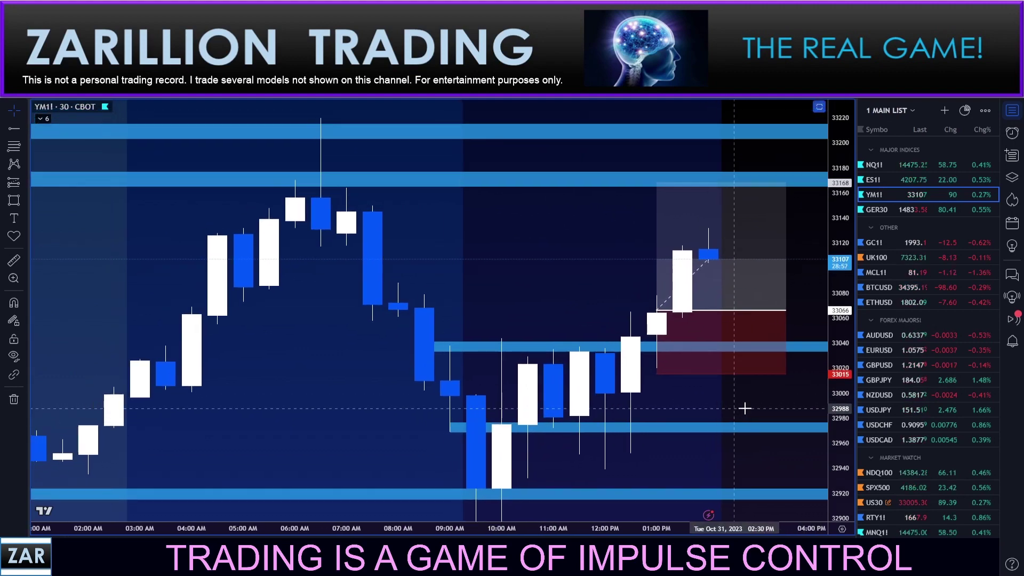
scroll(744, 410, up, 1)
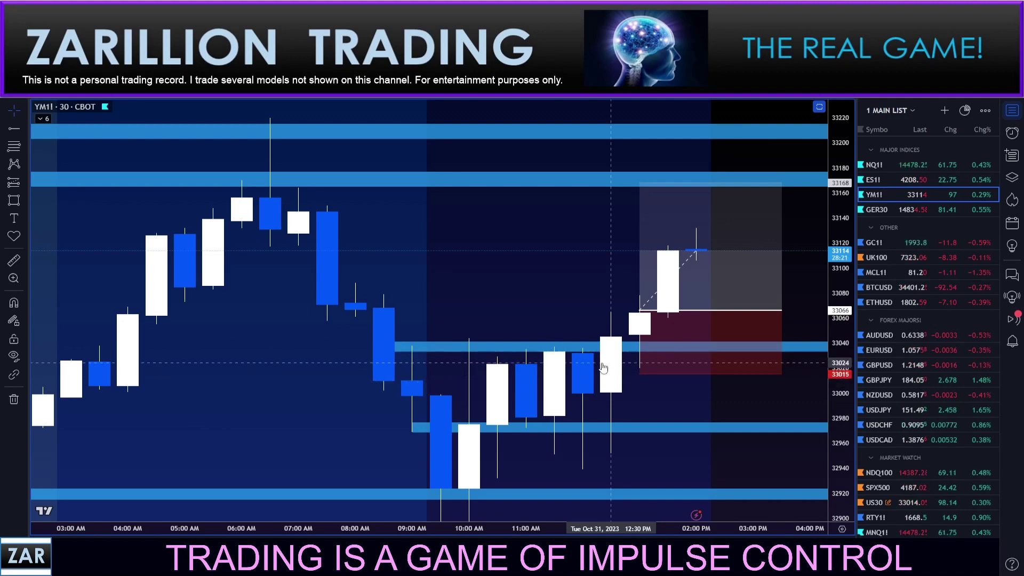
mouse_move(640, 320)
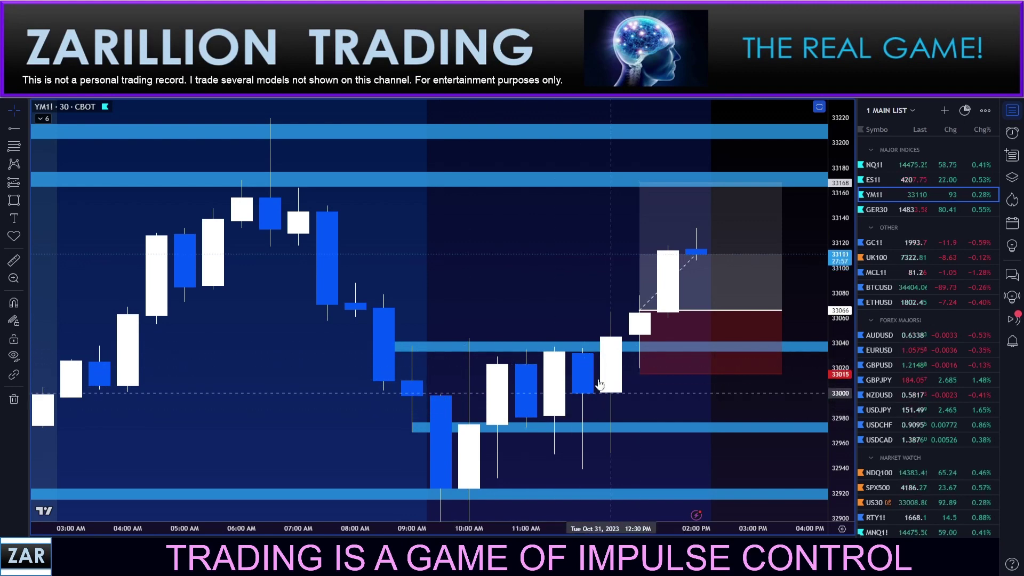
Inspect the 12:30 PM and 1:00 PM candles around the zone near 33040 and the long position's stop, and restore the multi-chart layout.
click(617, 347)
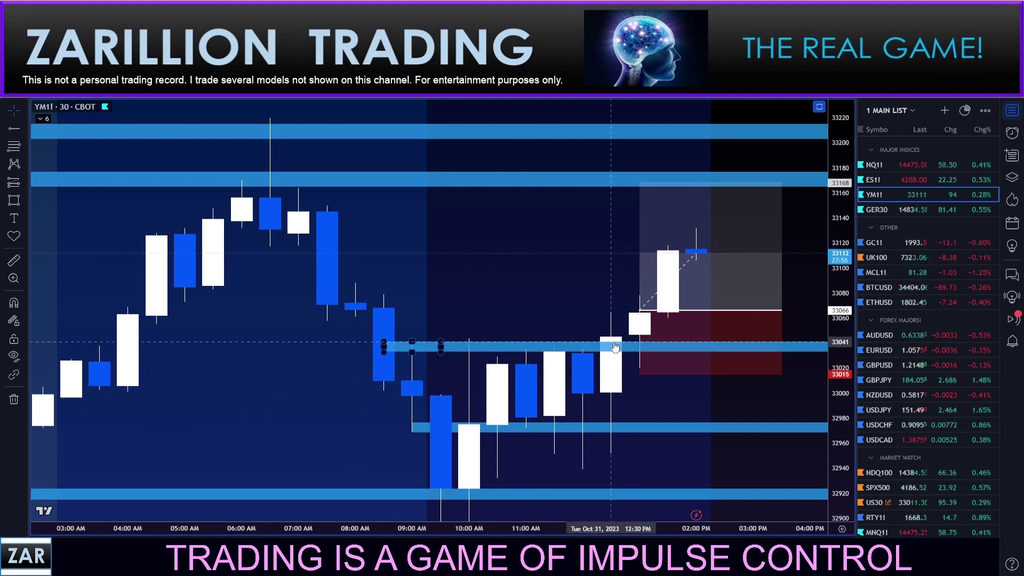
click(613, 342)
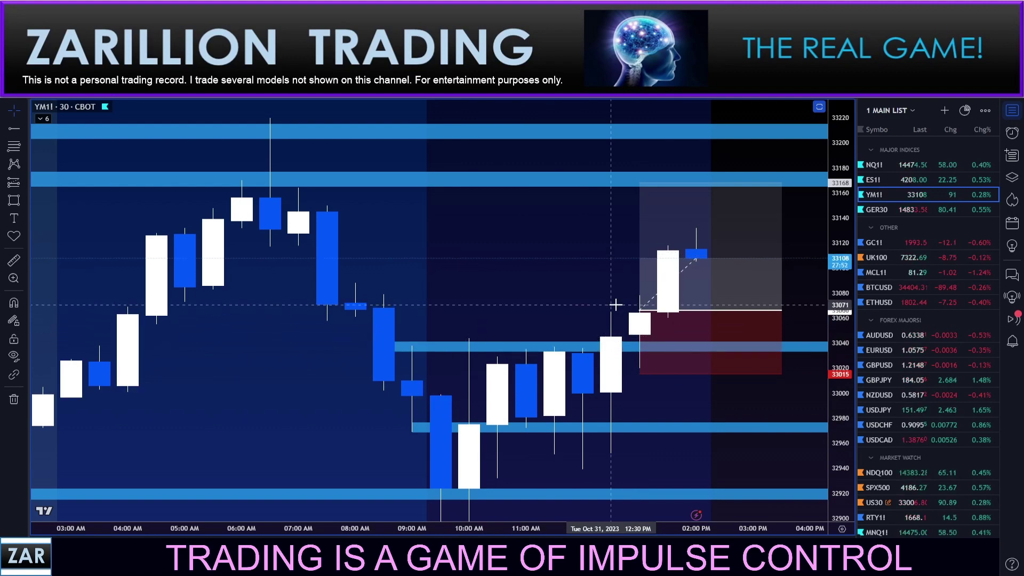
click(643, 367)
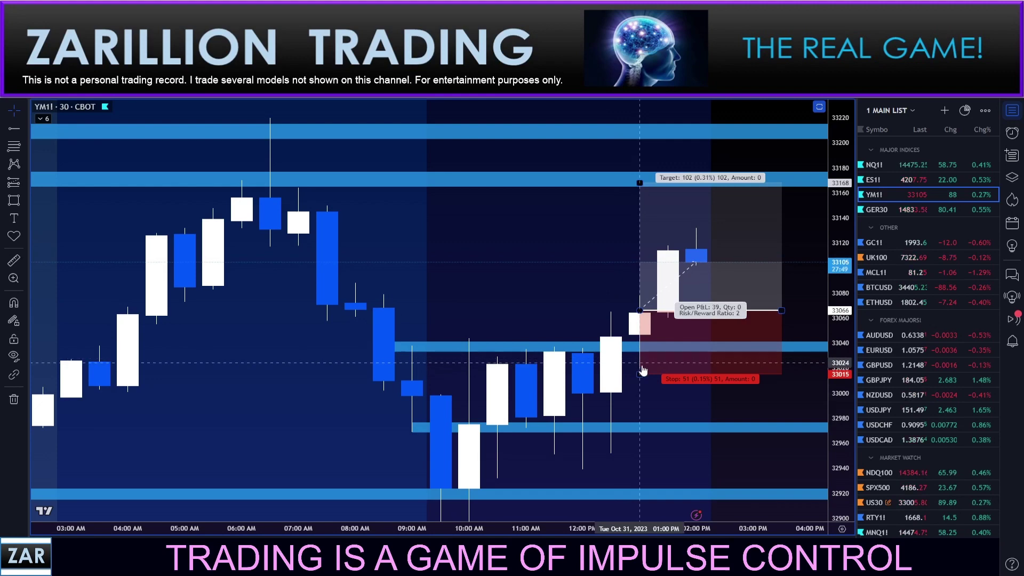
click(846, 560)
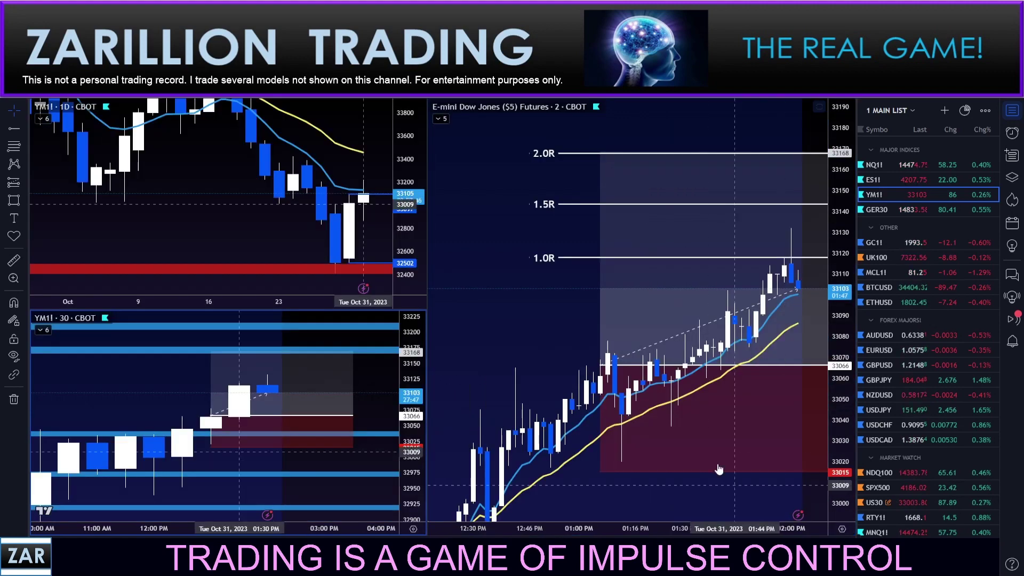
Examine the long position's progress around the 1.0R level on YM's two-minute chart with more earlier candles in view.
drag(549, 325, 555, 311)
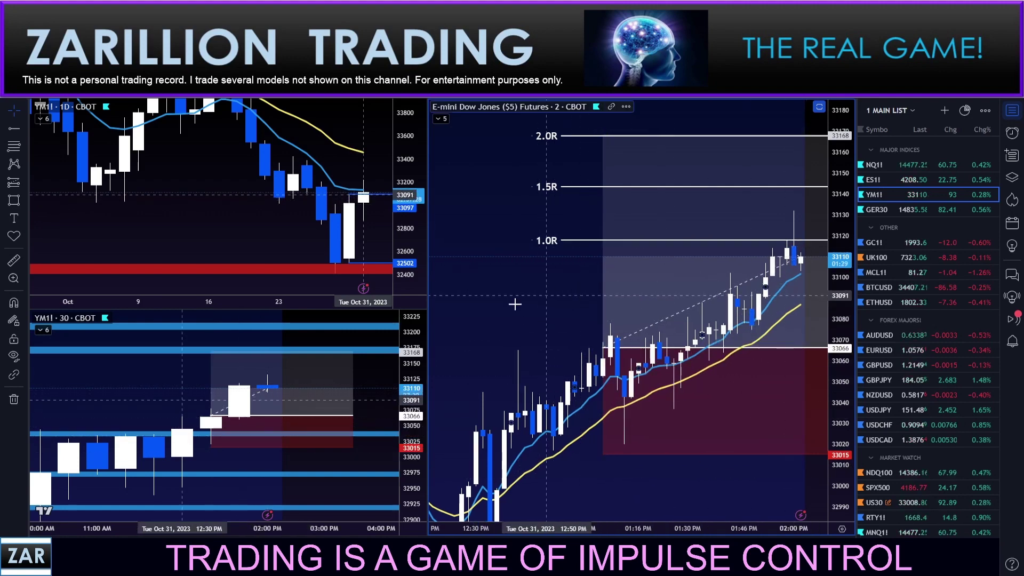
scroll(550, 324, down, 1)
drag(576, 303, 563, 315)
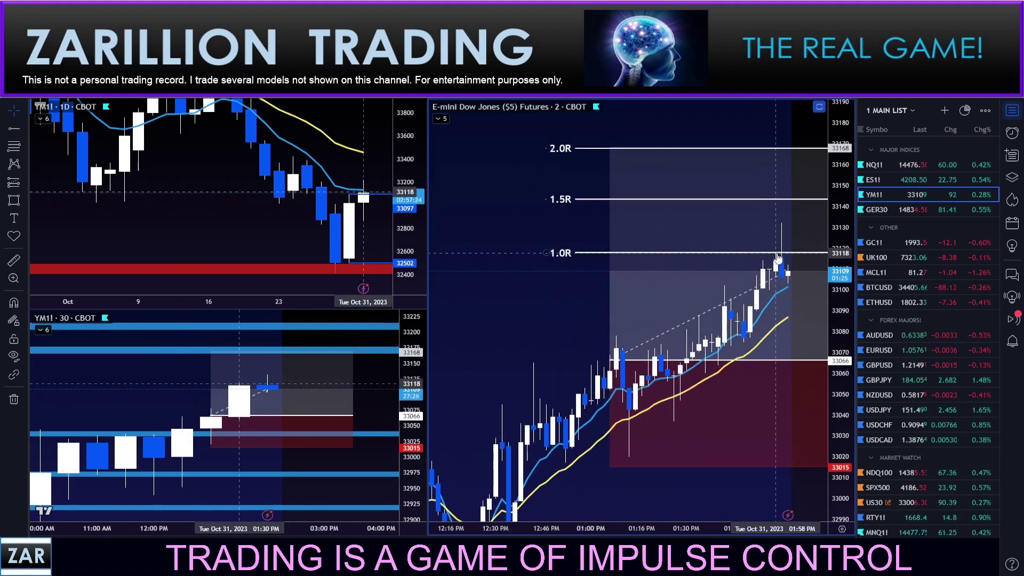
scroll(667, 374, down, 2)
scroll(213, 394, down, 2)
Compare YM's daily and 30-minute charts, examining the morning low, the marked zones and the long position's latest candles.
drag(175, 392, 240, 395)
scroll(270, 396, down, 2)
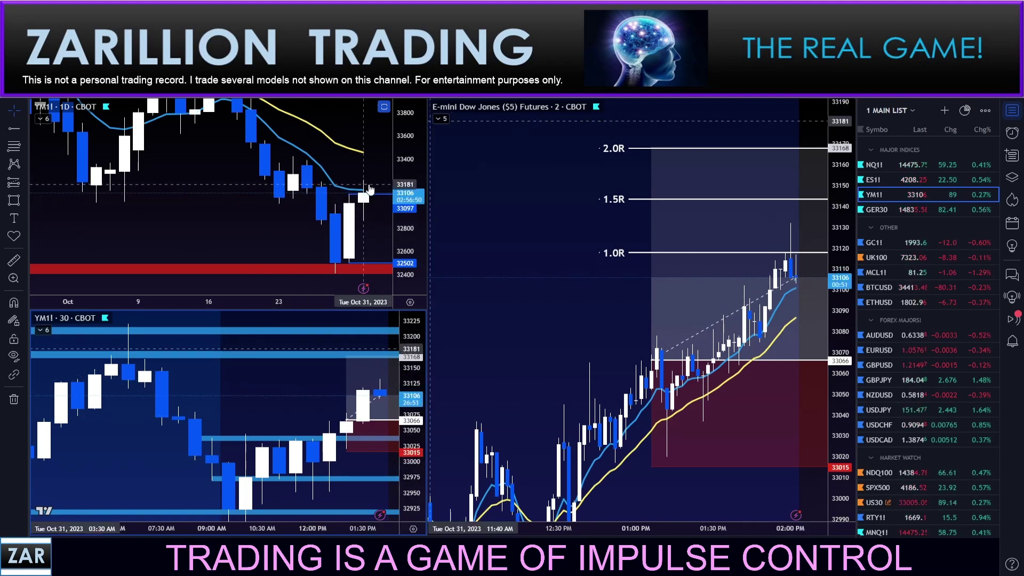
scroll(344, 200, down, 2)
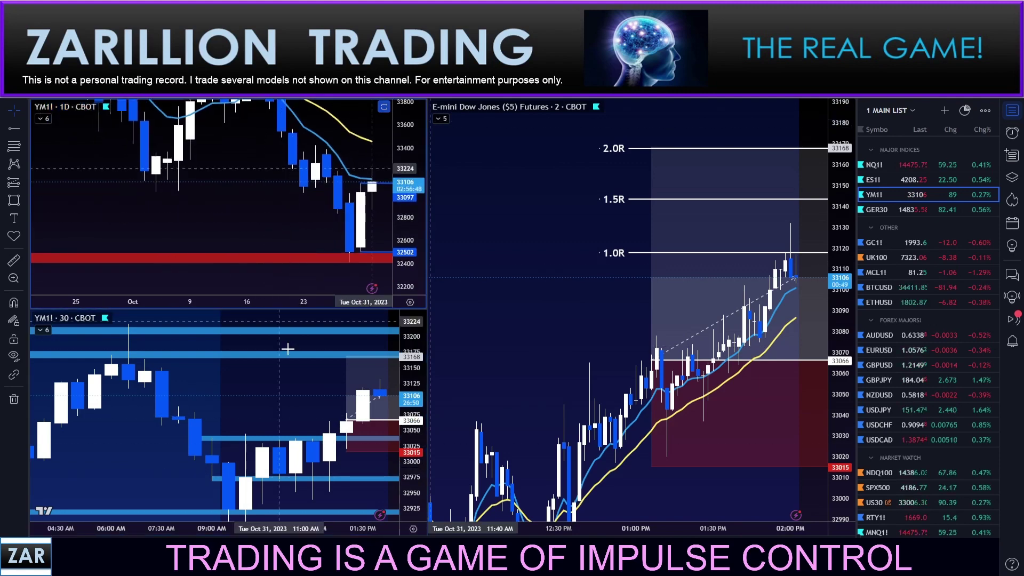
drag(300, 465, 272, 411)
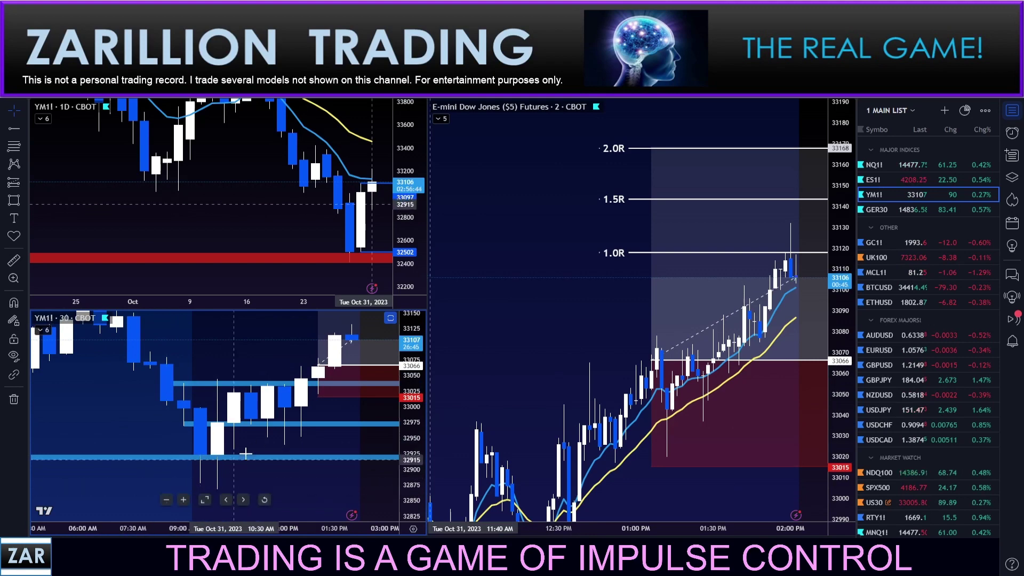
drag(240, 345, 256, 372)
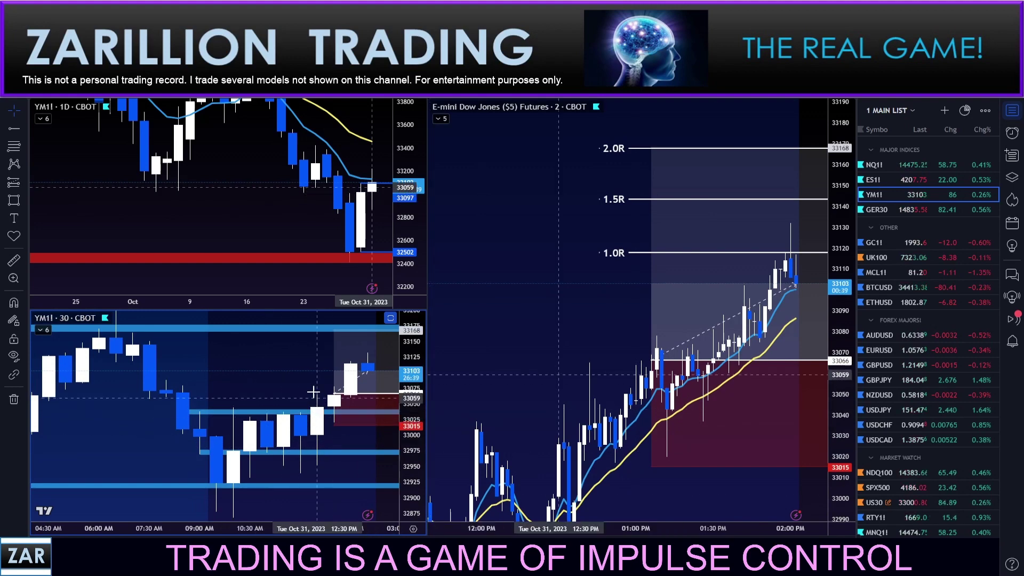
mouse_move(371, 351)
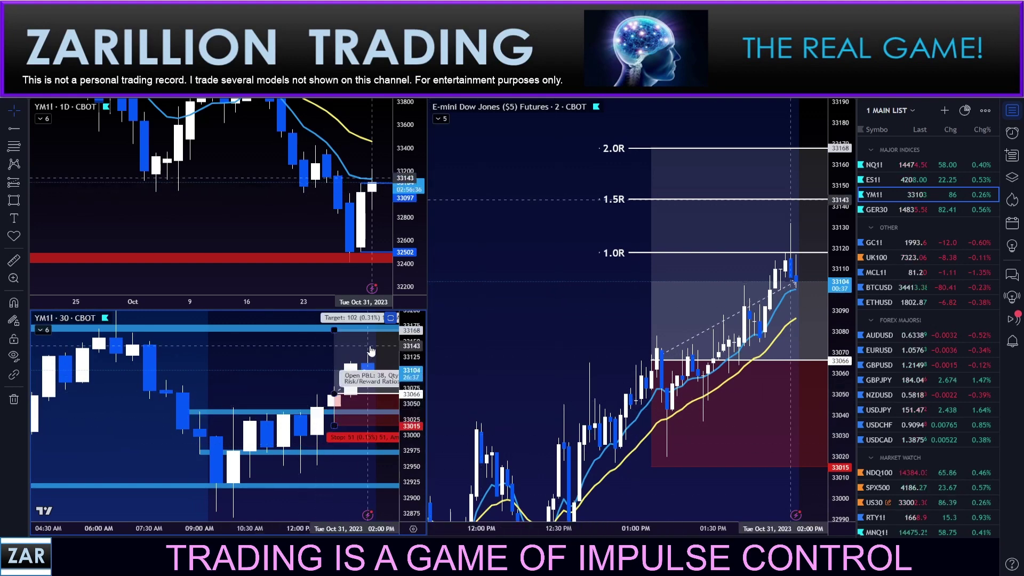
Review the two-minute chart's candles from the long entry at 33066 up to the 1.0R level.
scroll(279, 377, down, 1)
mouse_move(572, 309)
mouse_down()
mouse_move(582, 301)
mouse_move(556, 313)
mouse_up()
scroll(557, 313, up, 1)
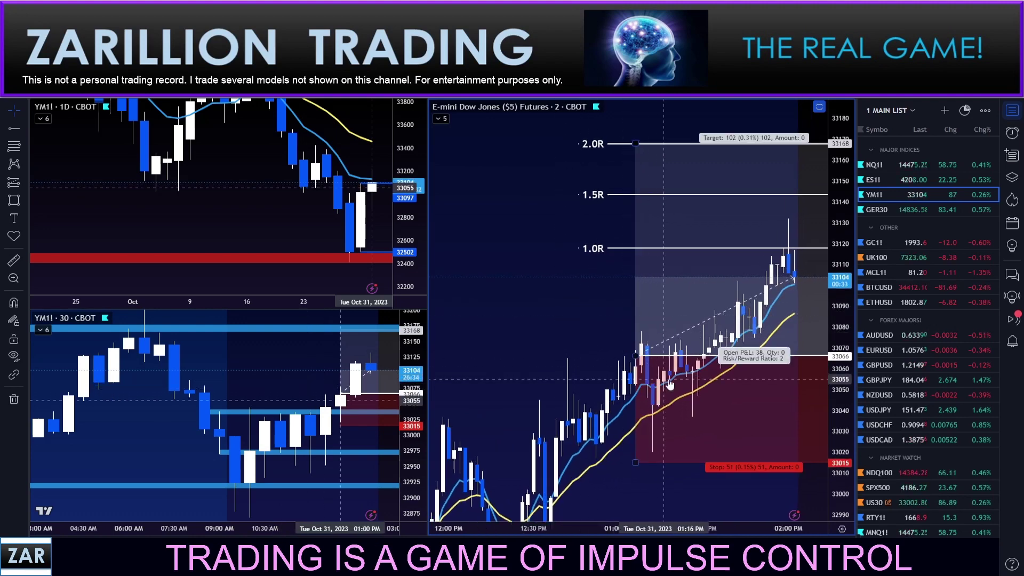
scroll(540, 366, up, 2)
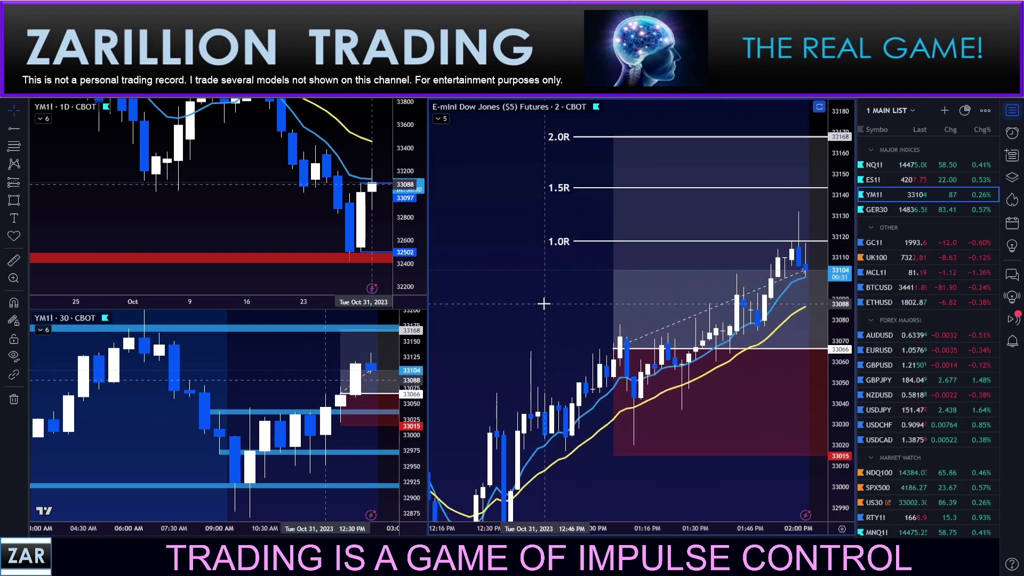
scroll(544, 303, up, 3)
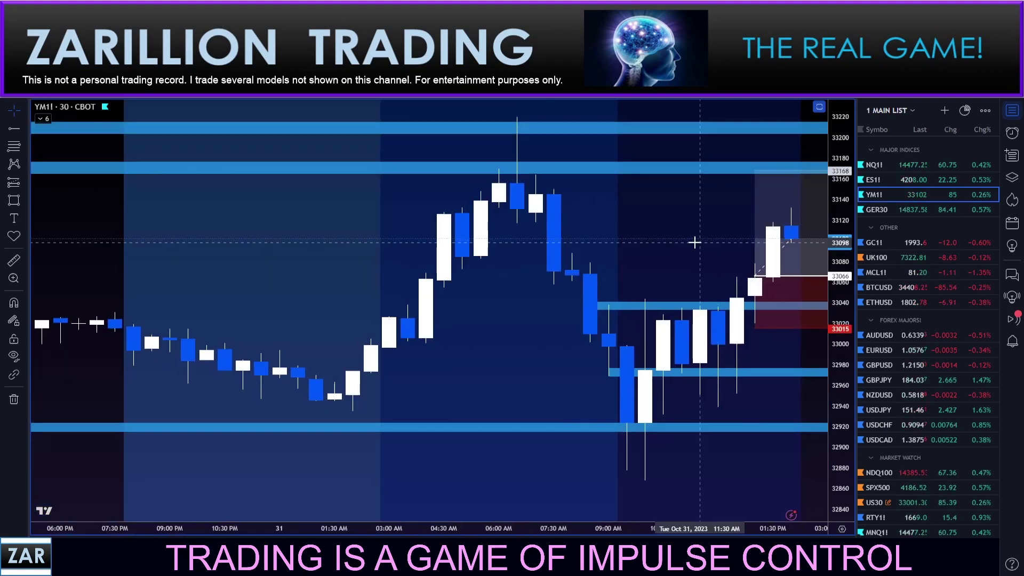
Examine several days of history and the higher zones on YM's maximized 30-minute chart, and restore the multi-chart layout.
drag(693, 243, 715, 233)
scroll(715, 233, down, 5)
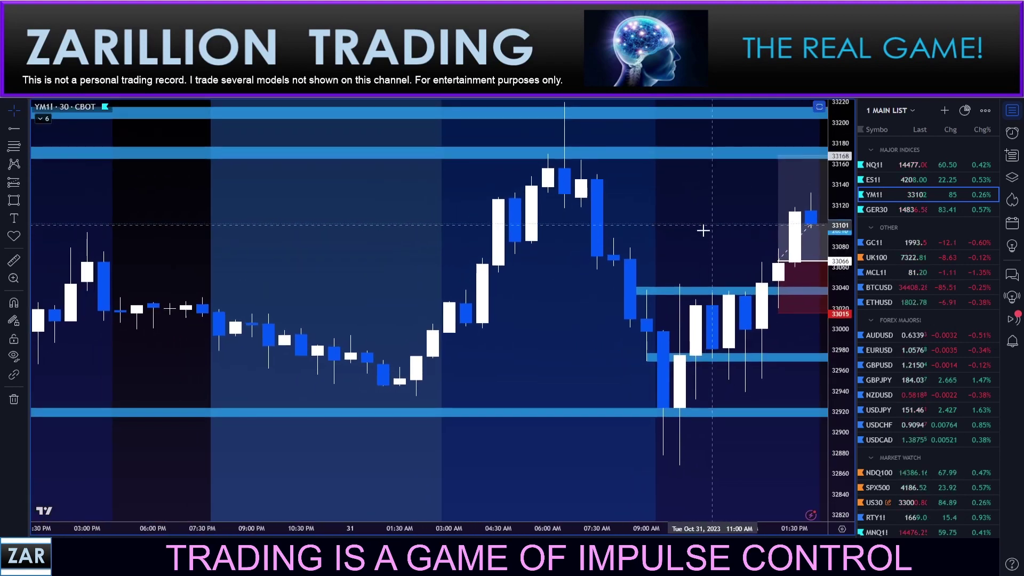
scroll(640, 290, down, 4)
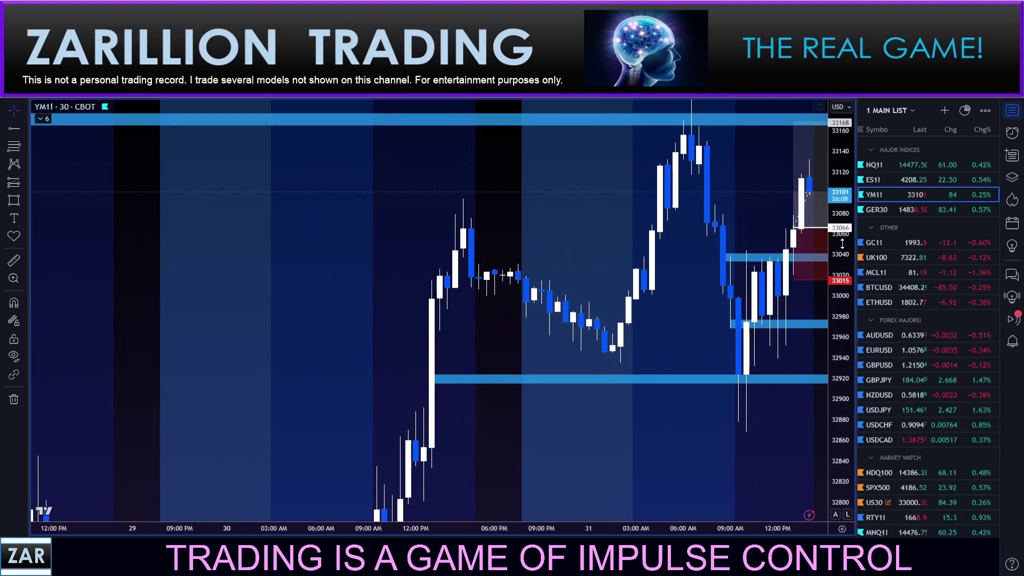
scroll(686, 434, down, 4)
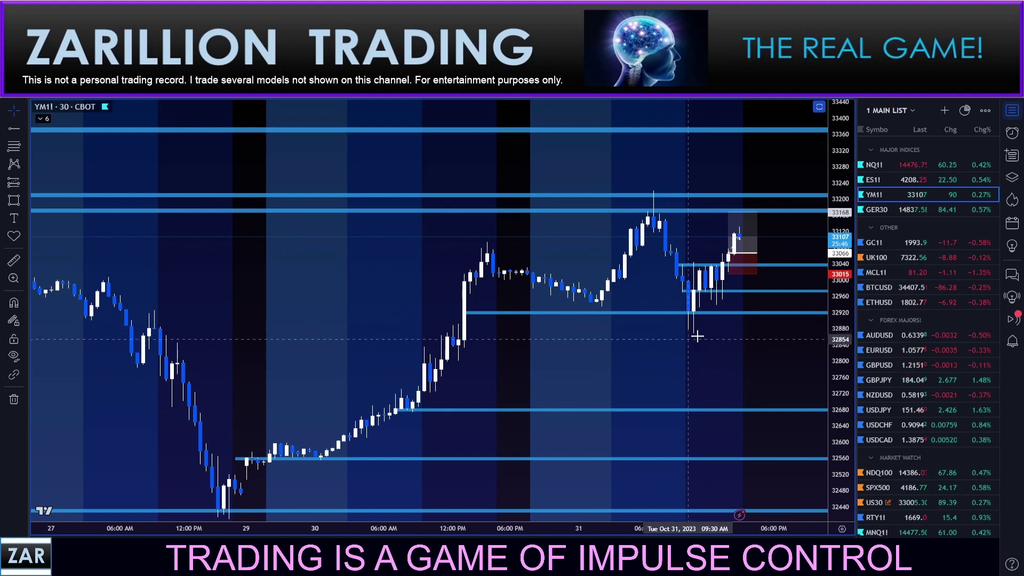
scroll(690, 337, up, 2)
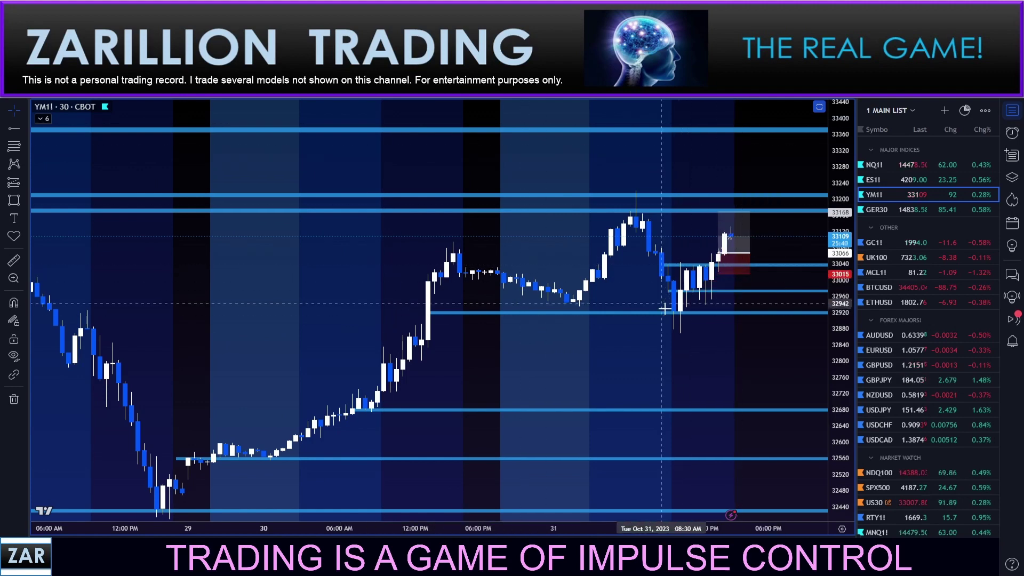
drag(799, 211, 788, 320)
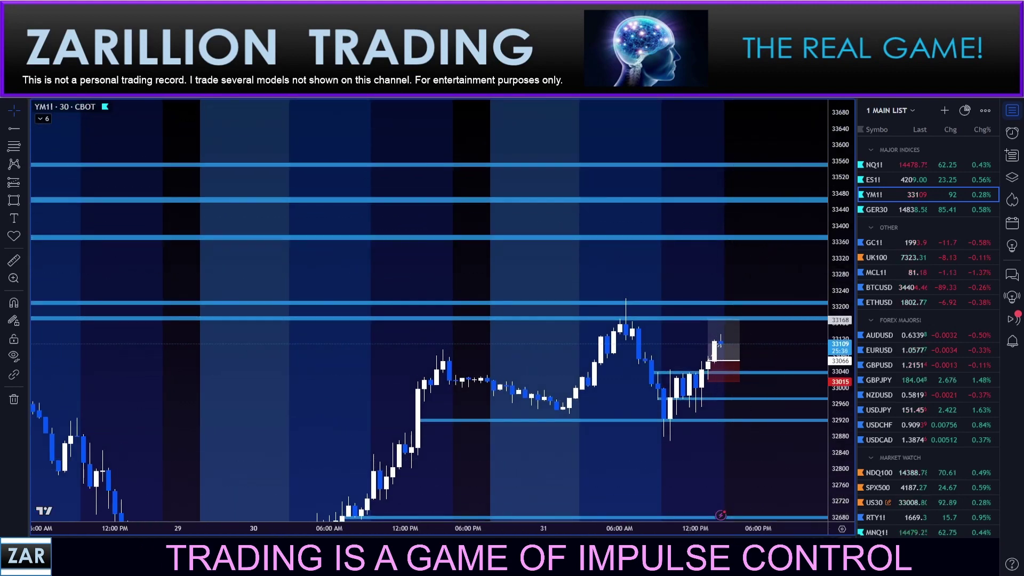
click(819, 107)
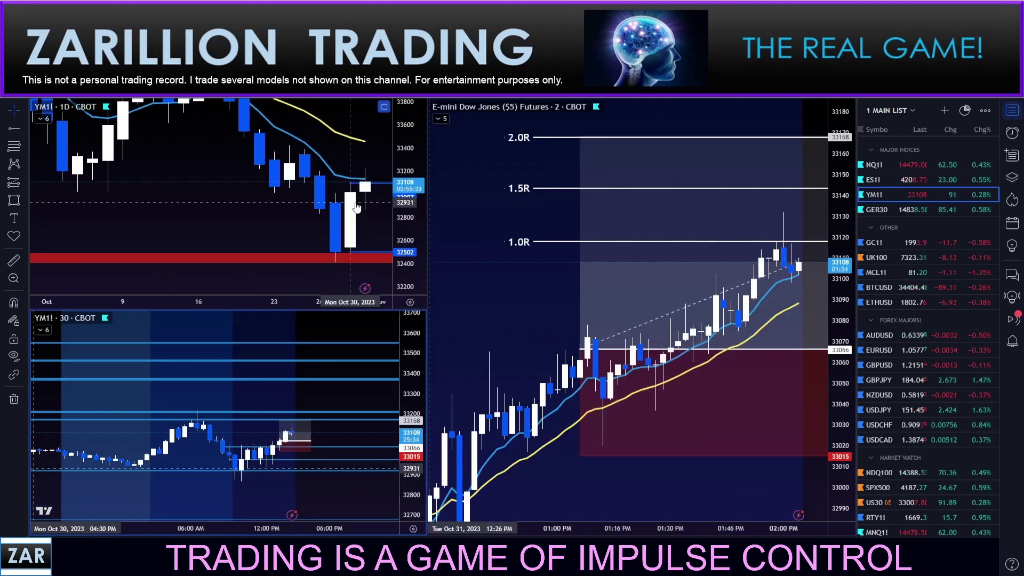
Inspect the latest daily candles near the blue moving average and recheck the two-minute chart's candles below 1.0R.
scroll(276, 198, up, 3)
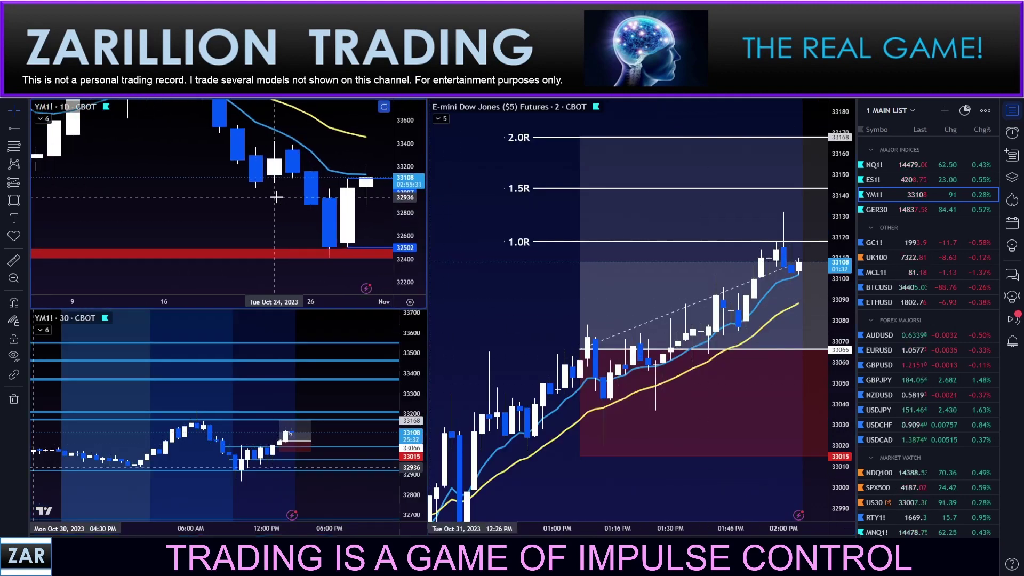
drag(258, 217, 265, 215)
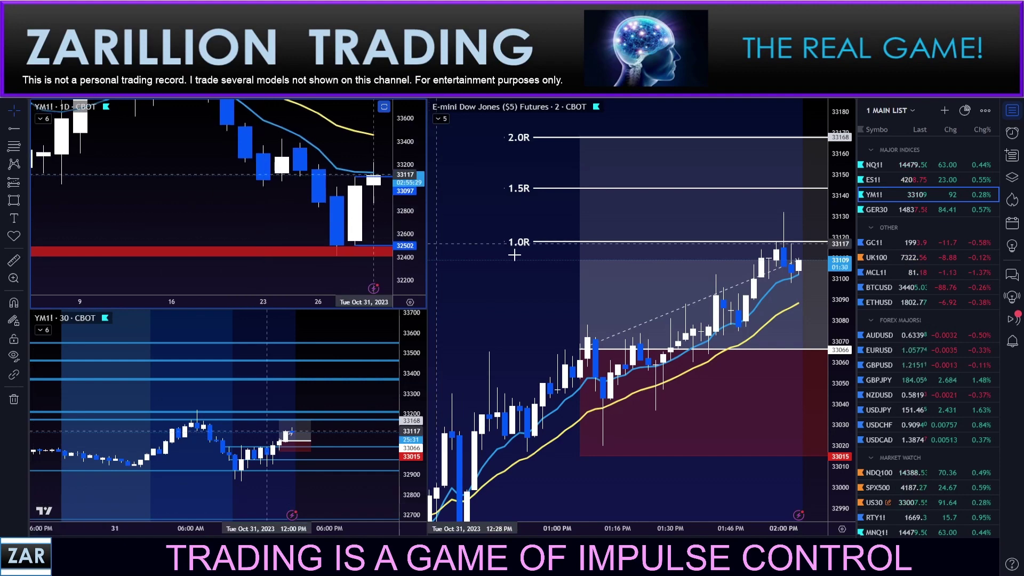
scroll(533, 281, up, 1)
drag(518, 284, 531, 283)
scroll(530, 283, down, 1)
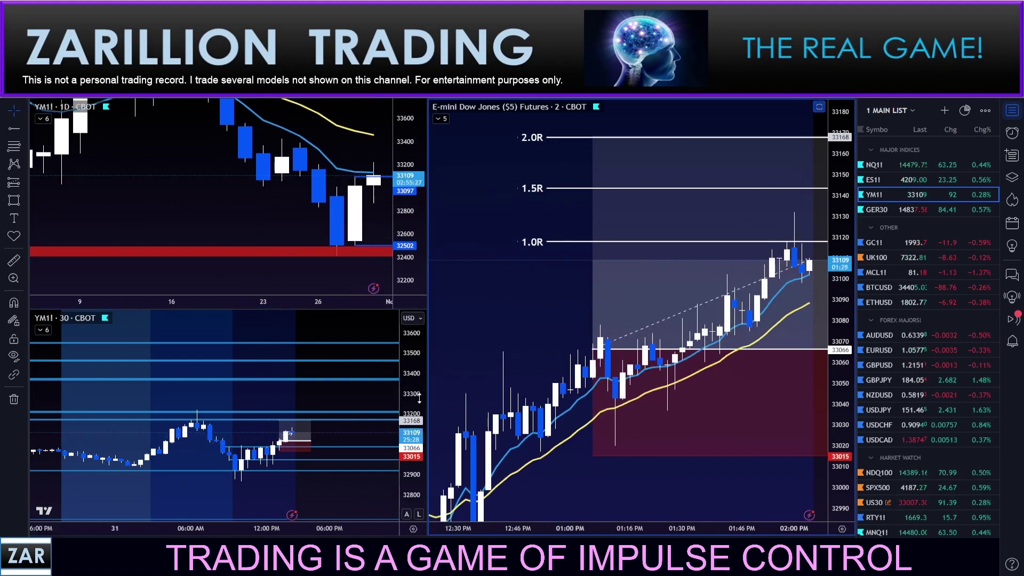
Stretch the 30-minute chart's price scale and reframe it on the October 31 candles and the long position.
drag(418, 474, 415, 246)
drag(316, 360, 284, 379)
scroll(320, 372, up, 3)
scroll(320, 371, up, 2)
Reframe YM's two-minute chart and examine the long position between its stop at 33015 and the 2.0R target.
drag(498, 293, 521, 291)
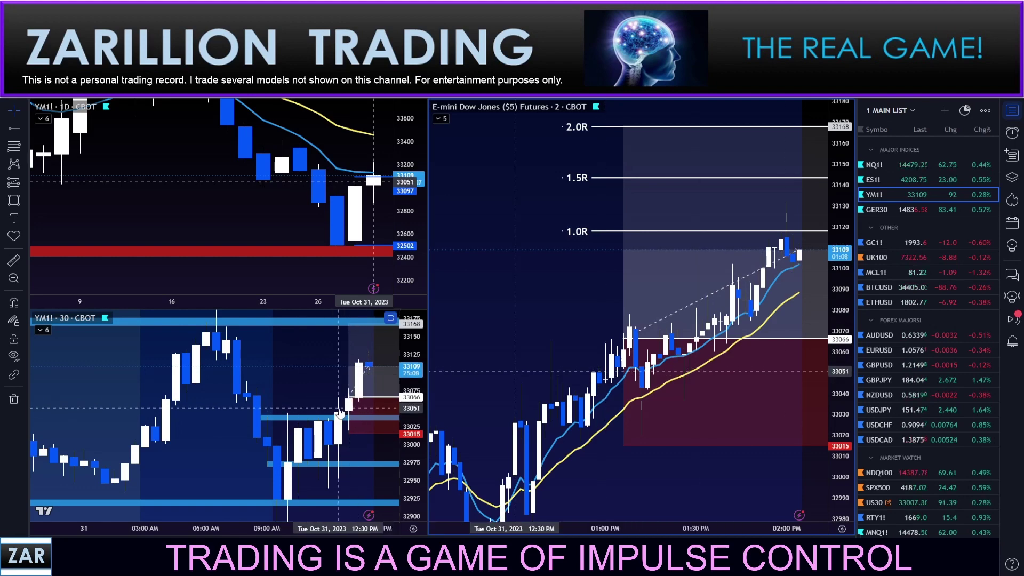
drag(523, 289, 522, 294)
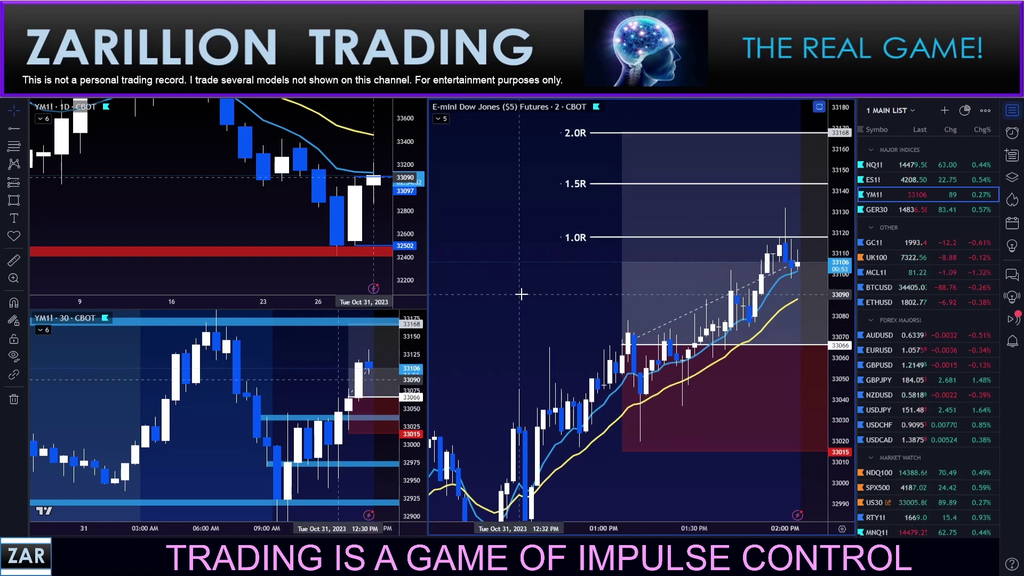
drag(523, 297, 499, 306)
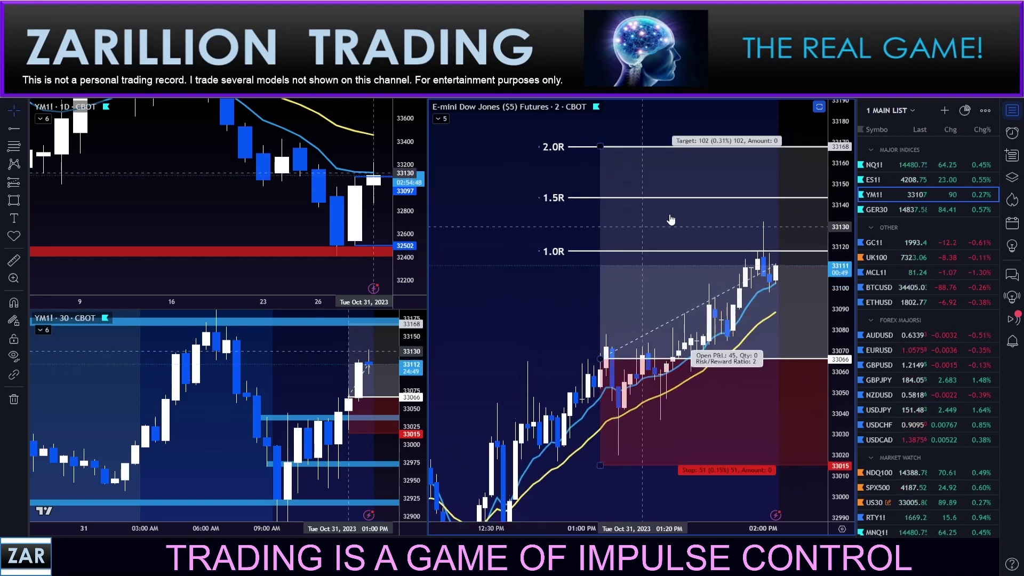
drag(480, 259, 491, 258)
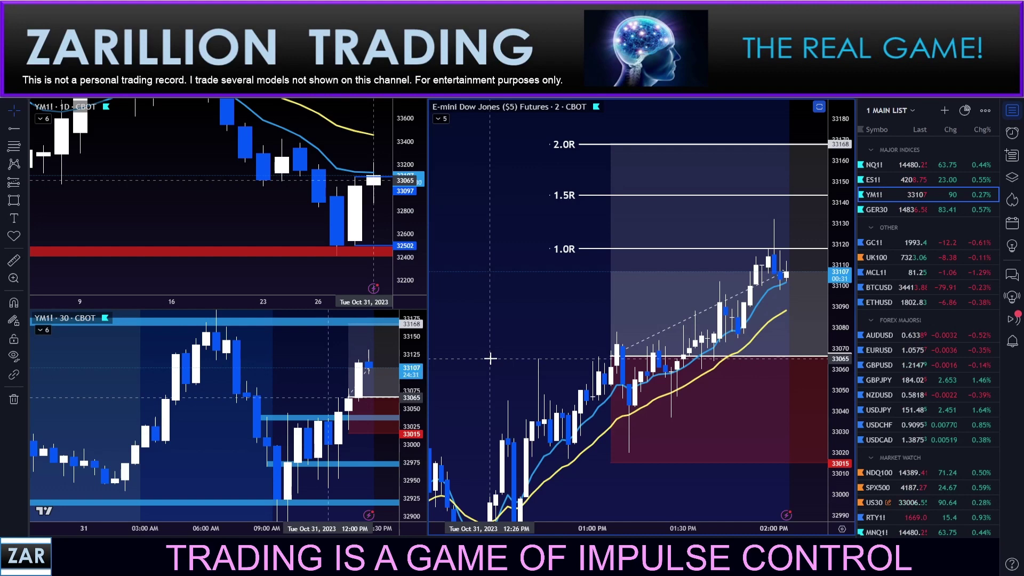
Take a closer look at the 30-minute chart's morning low and its recovery into the long position.
scroll(311, 348, up, 2)
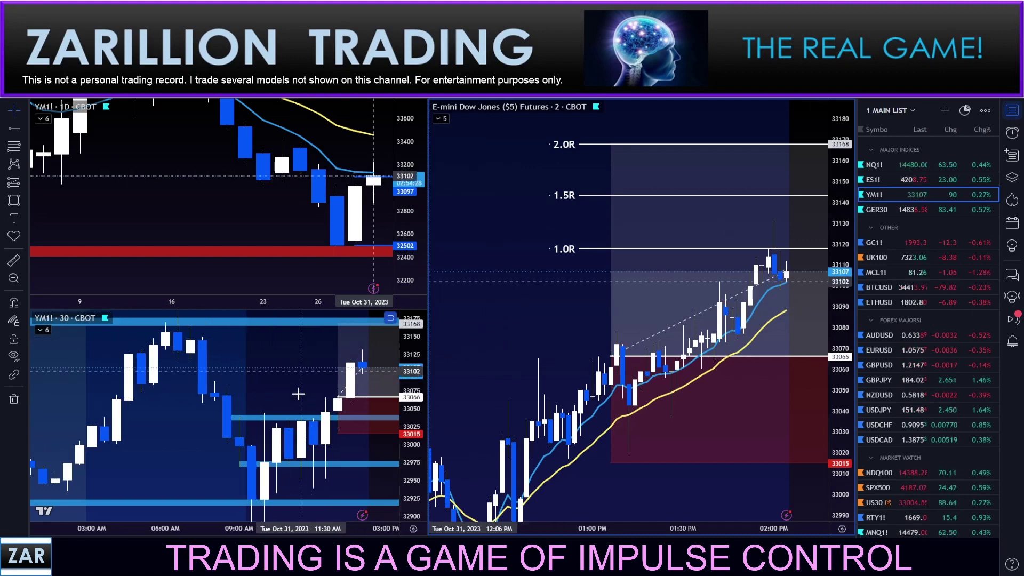
scroll(288, 377, up, 2)
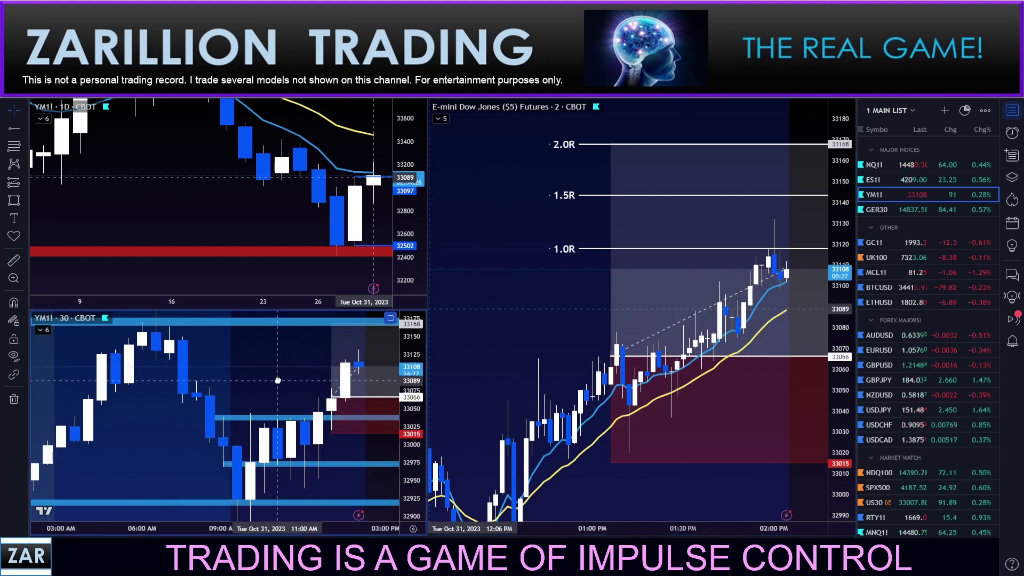
drag(288, 377, 288, 376)
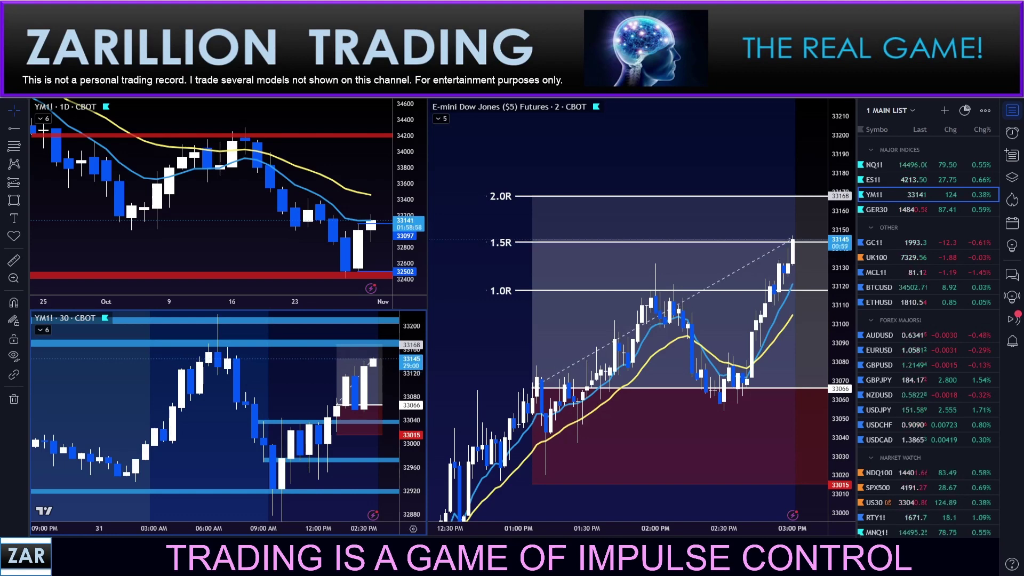
Check the long position's progress around the 1.5R level on YM's two-minute chart at 3:00 PM.
mouse_move(683, 307)
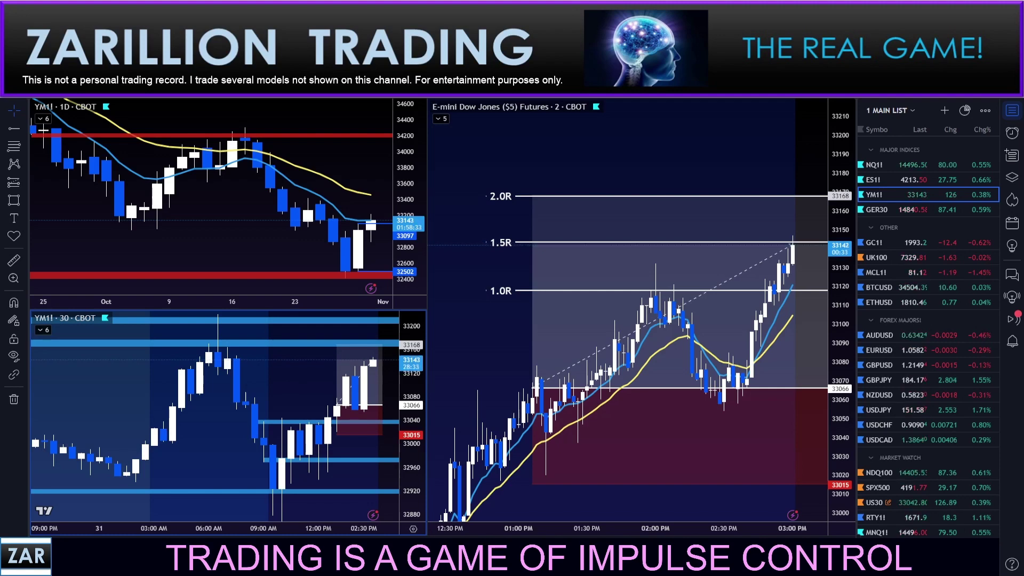
mouse_move(775, 271)
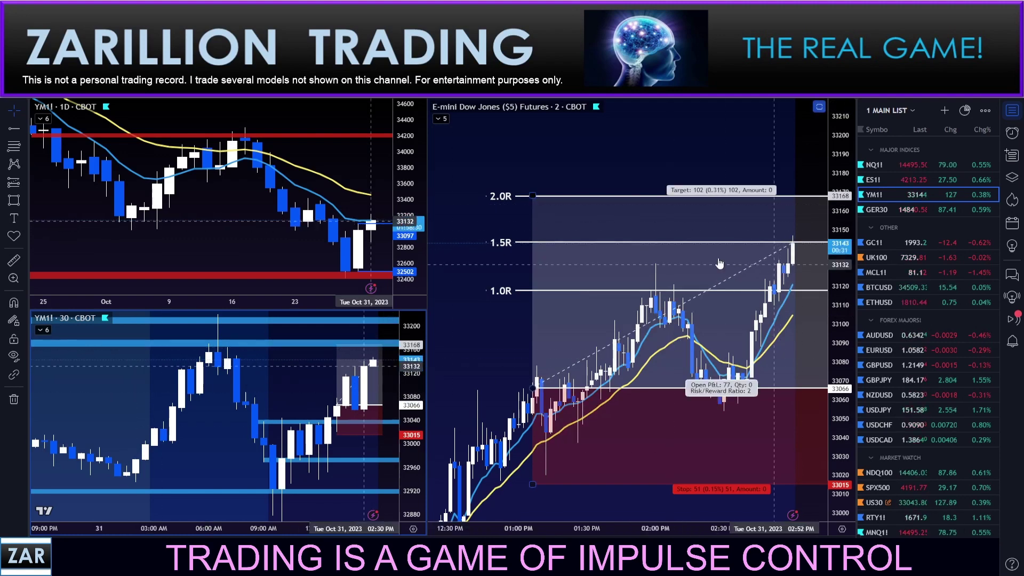